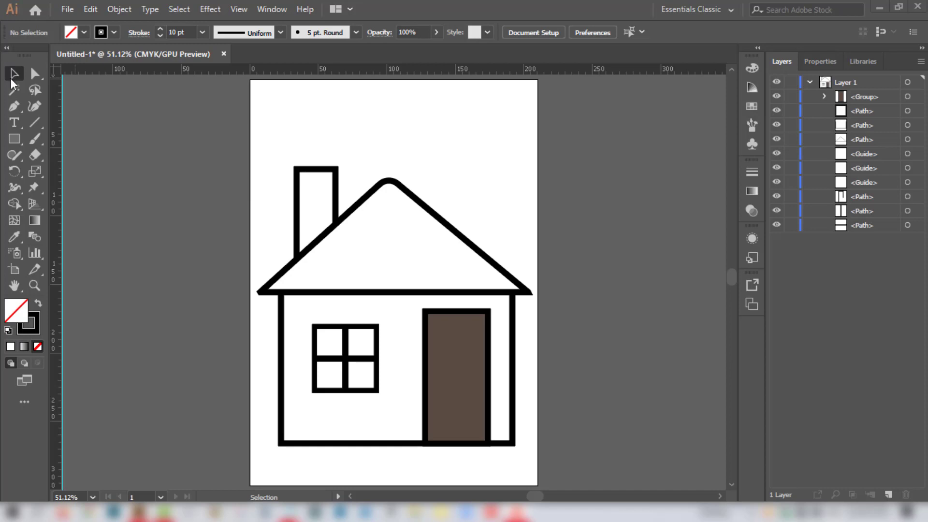
Step: Create a new portrait print document from the A4 preset, 210 x 297 mm
left_click(41, 129)
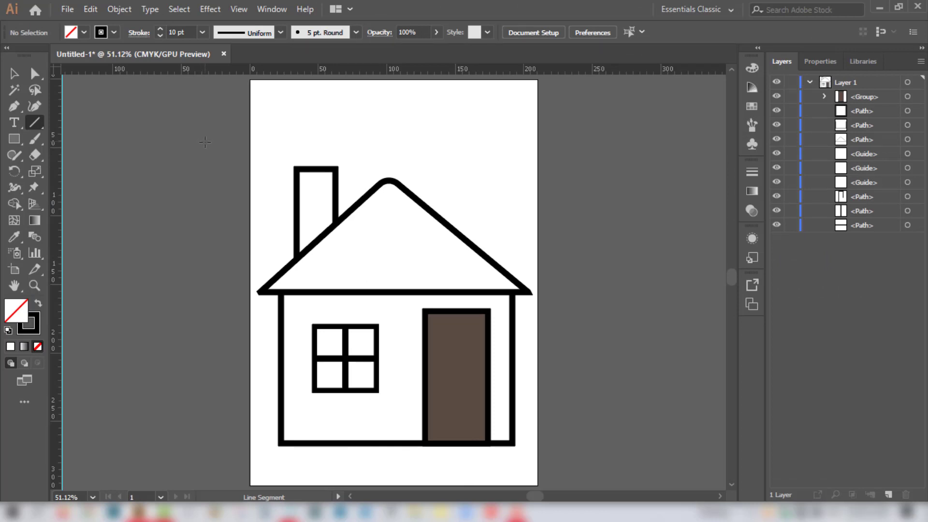
left_click(67, 9)
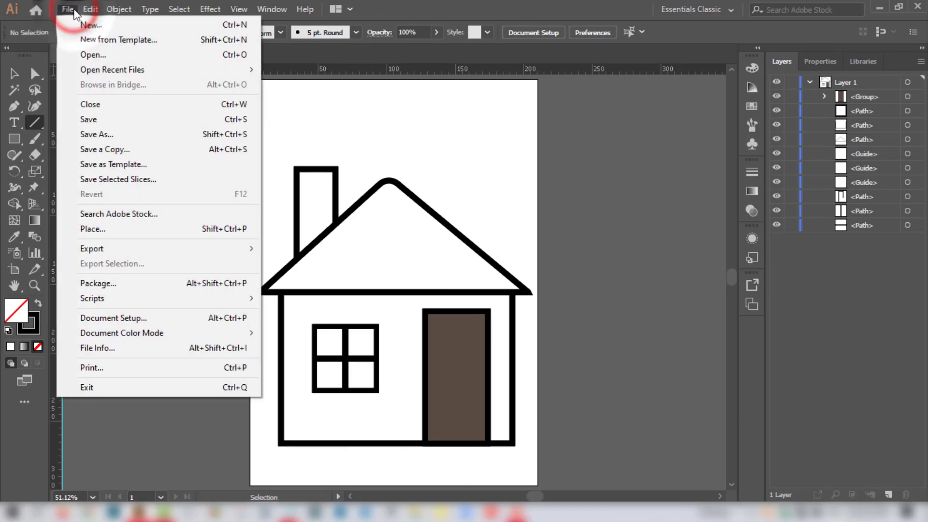
left_click(85, 29)
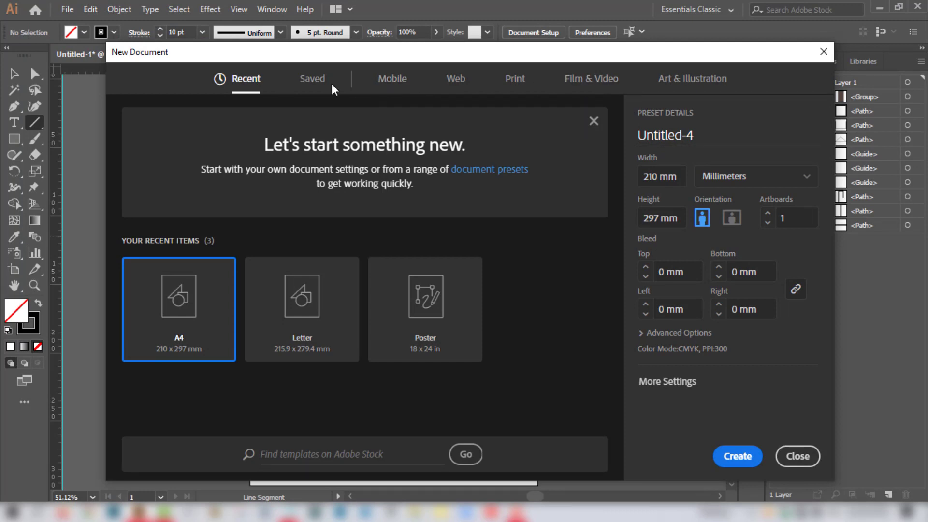
left_click(516, 78)
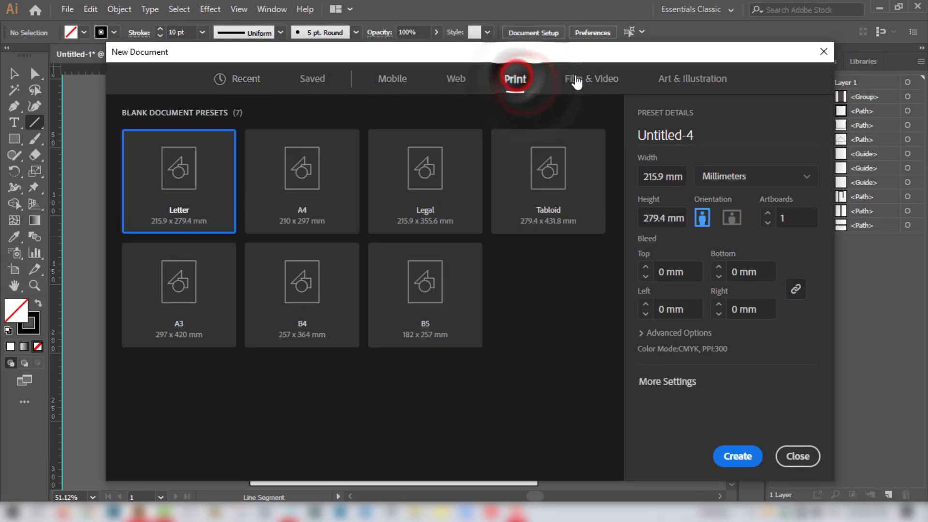
left_click(585, 76)
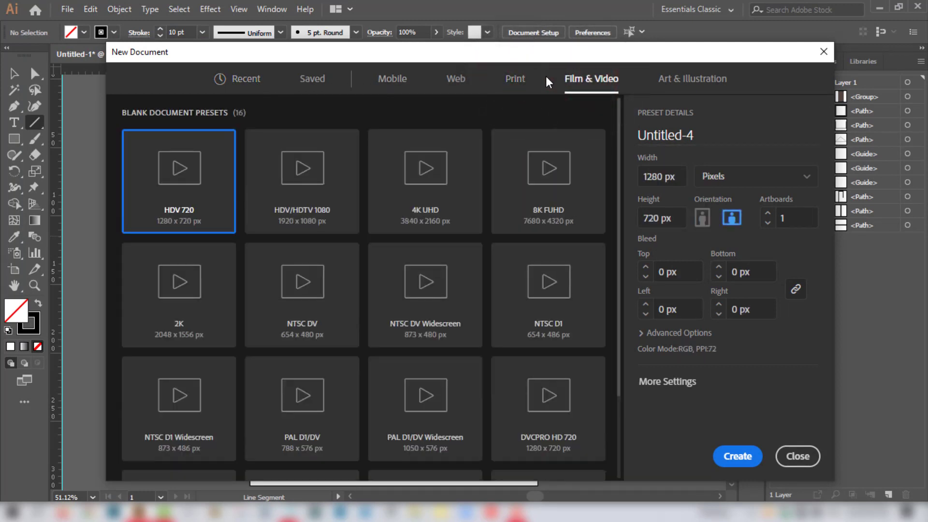
left_click(515, 79)
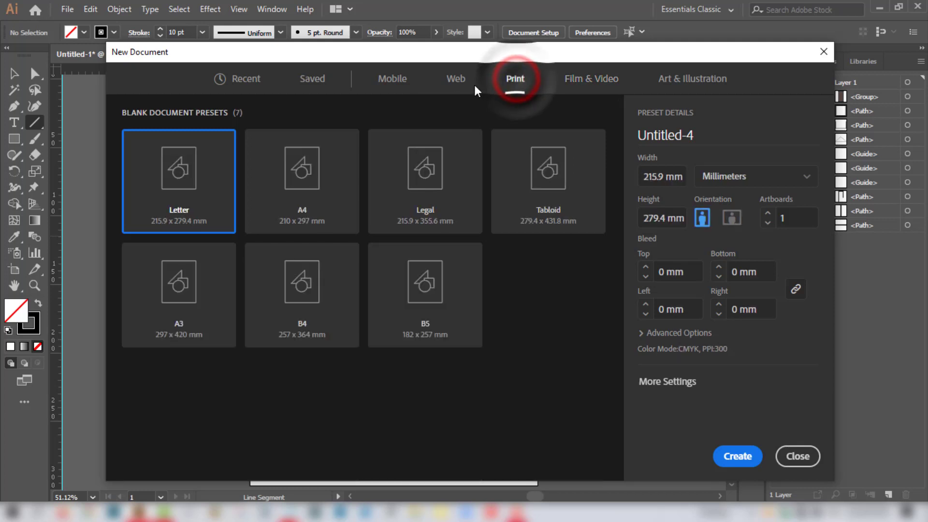
left_click(306, 200)
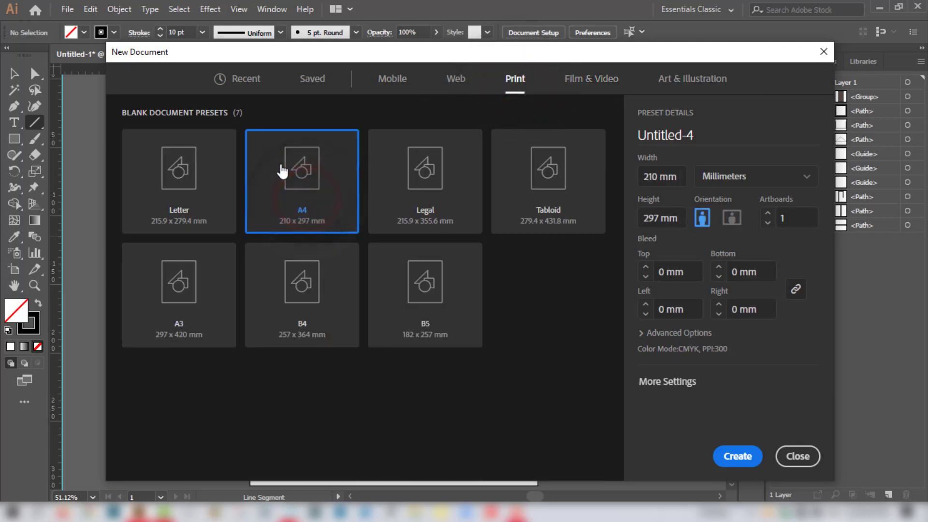
left_click(679, 176)
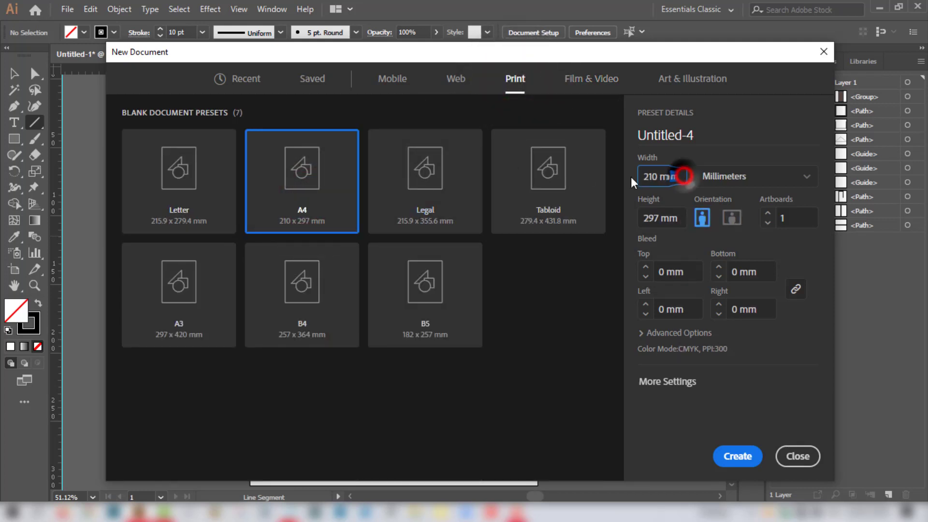
left_click(679, 218)
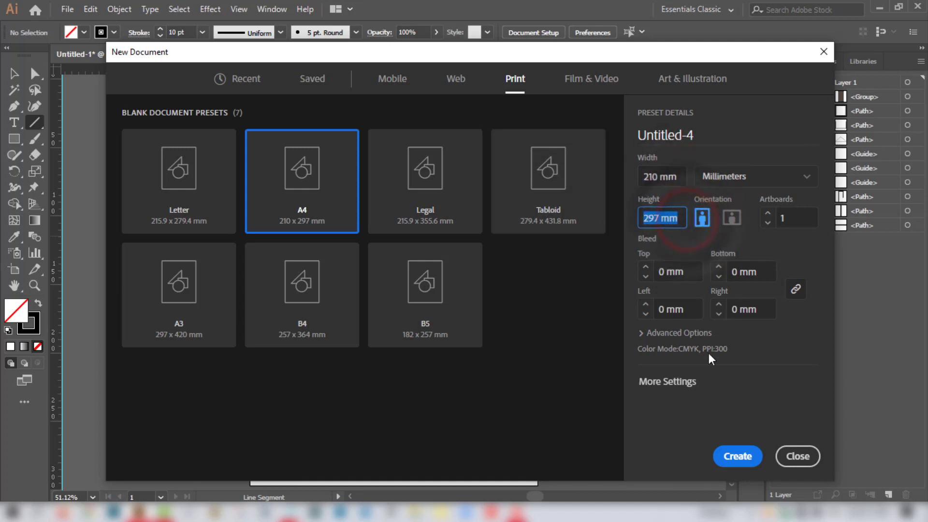
left_click(313, 173)
left_click(739, 455)
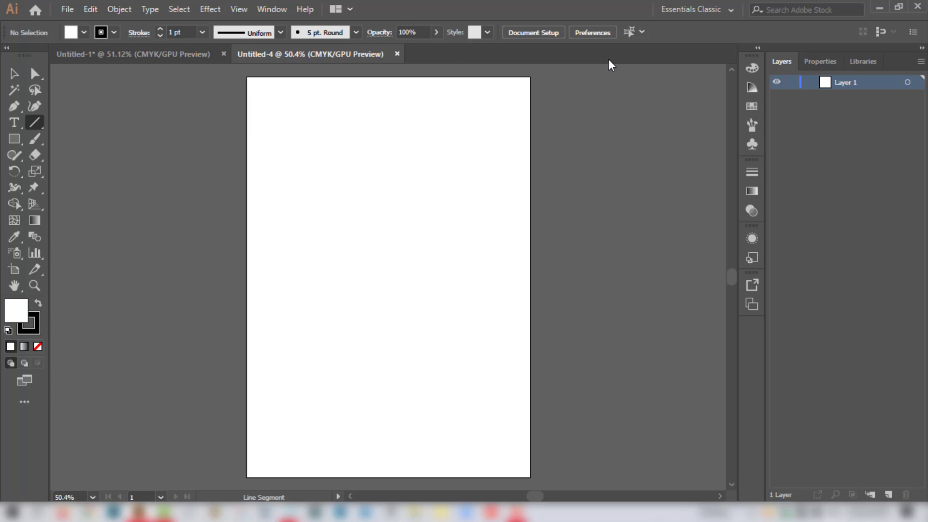
Step: Show the rulers in the new document
key("ctrl+r")
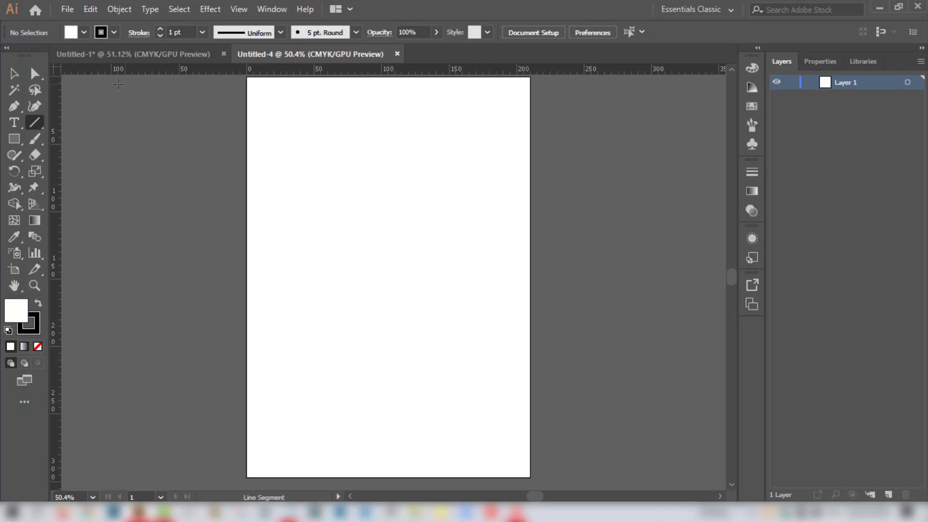
left_click(238, 10)
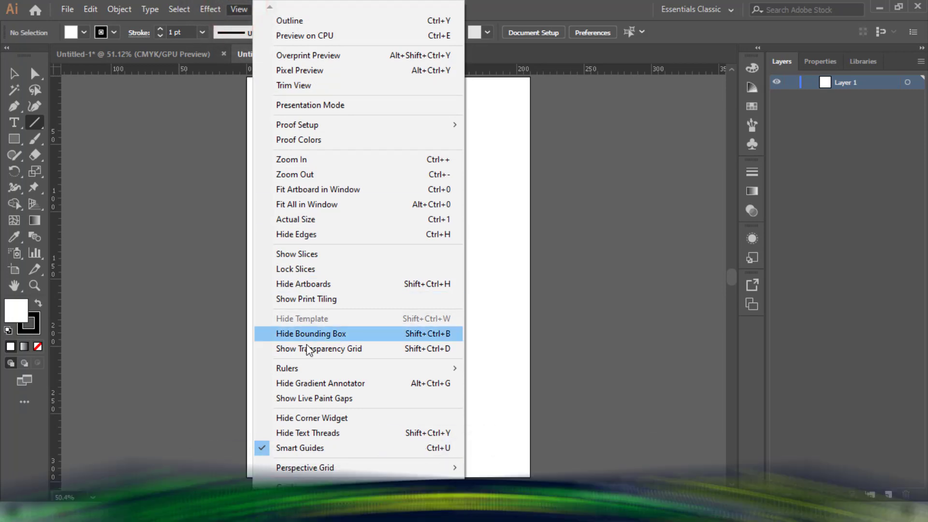
mouse_move(307, 369)
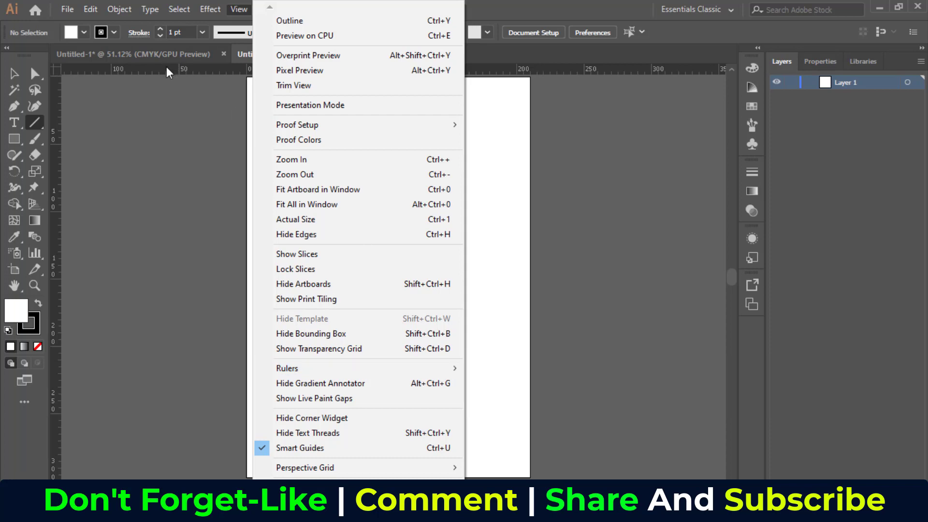
left_click(557, 6)
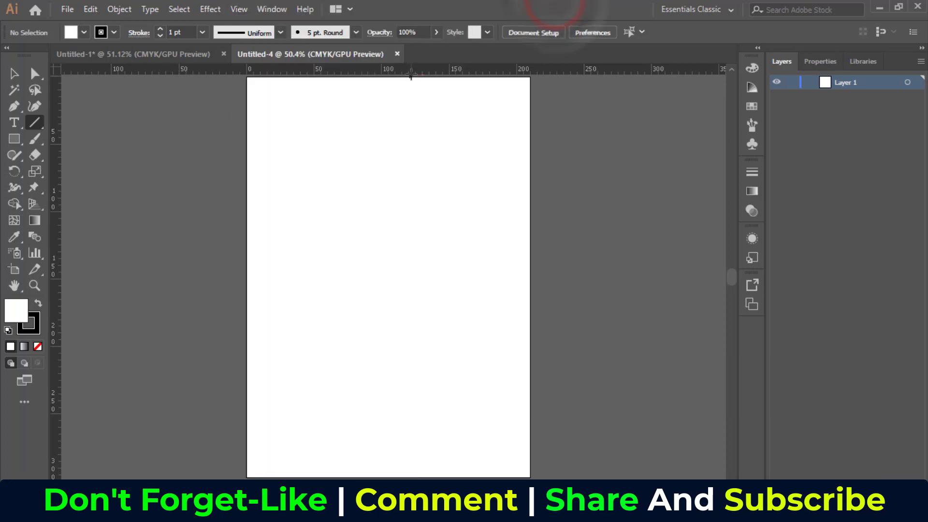
Step: Place horizontal guides about 65 mm and 135 mm below the artboard's upper edge and a vertical guide near its centre
left_click(14, 75)
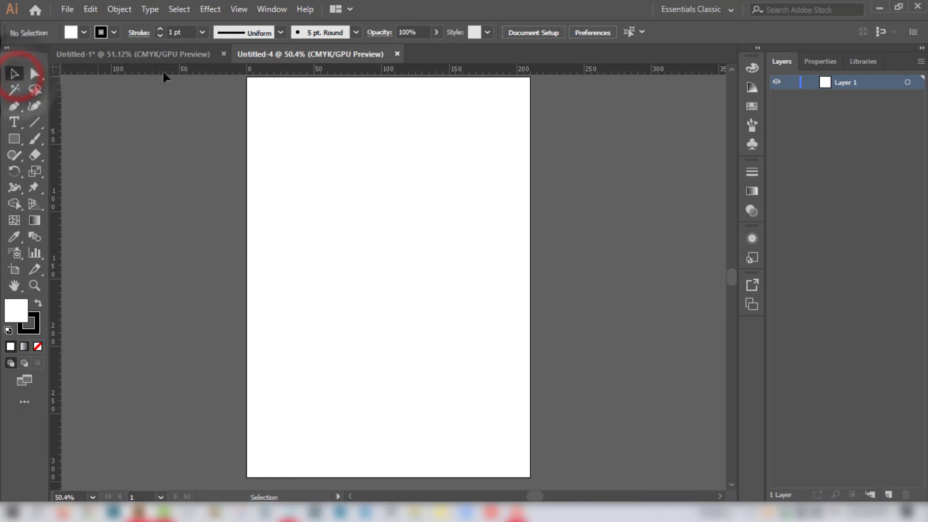
left_click_drag(445, 72, 443, 163)
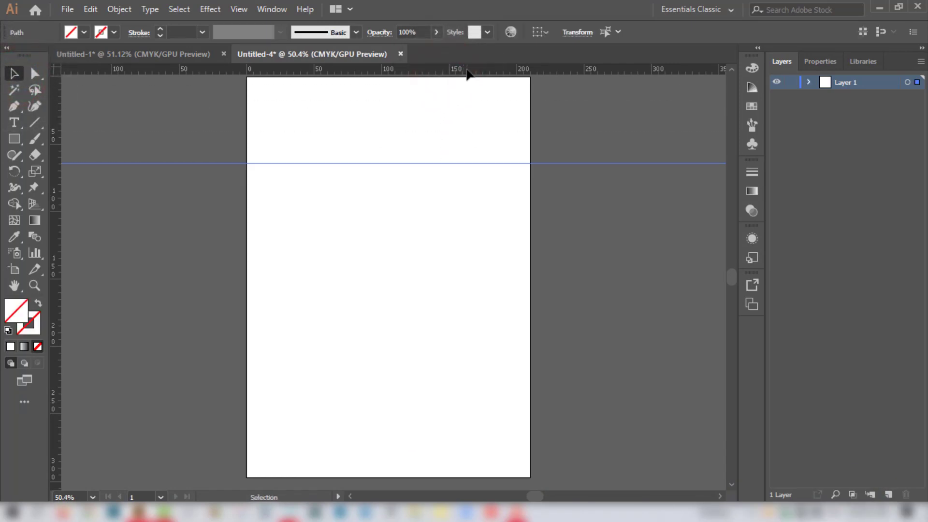
left_click_drag(468, 74, 457, 258)
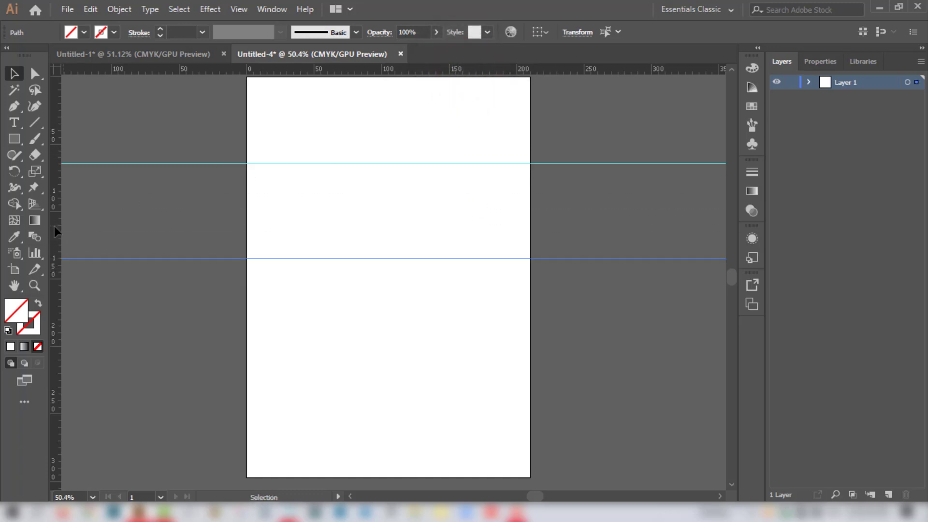
left_click_drag(54, 226, 385, 251)
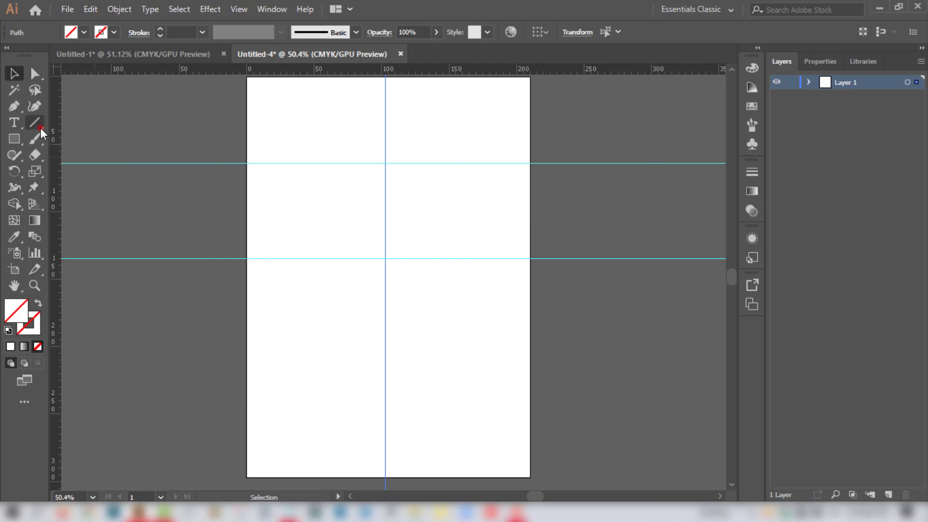
Step: Draw two crossing diagonal trial lines on the artboard with the Line Segment tool, then delete them with the selected vertical guide
left_click_drag(42, 129, 97, 124)
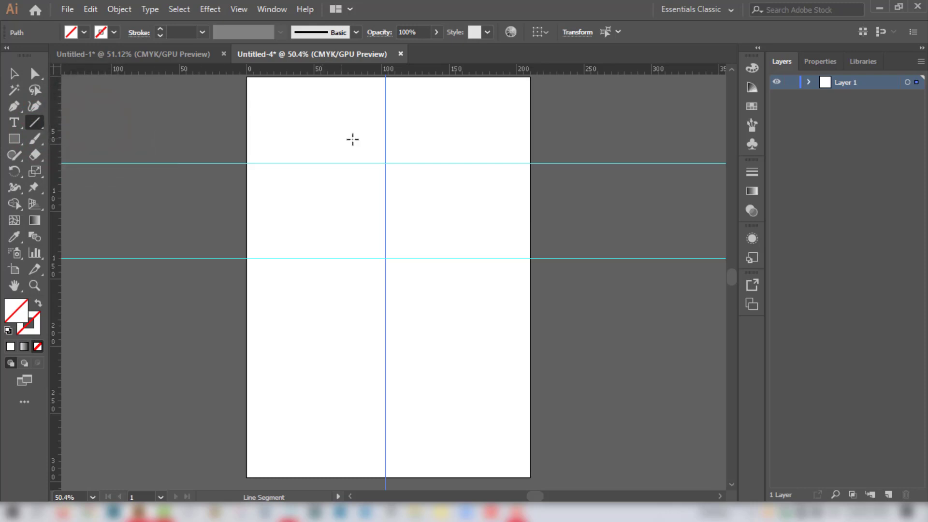
left_click_drag(273, 118, 490, 380)
mouse_move(288, 368)
left_mouse_down()
mouse_move(381, 244)
mouse_move(439, 101)
left_mouse_up()
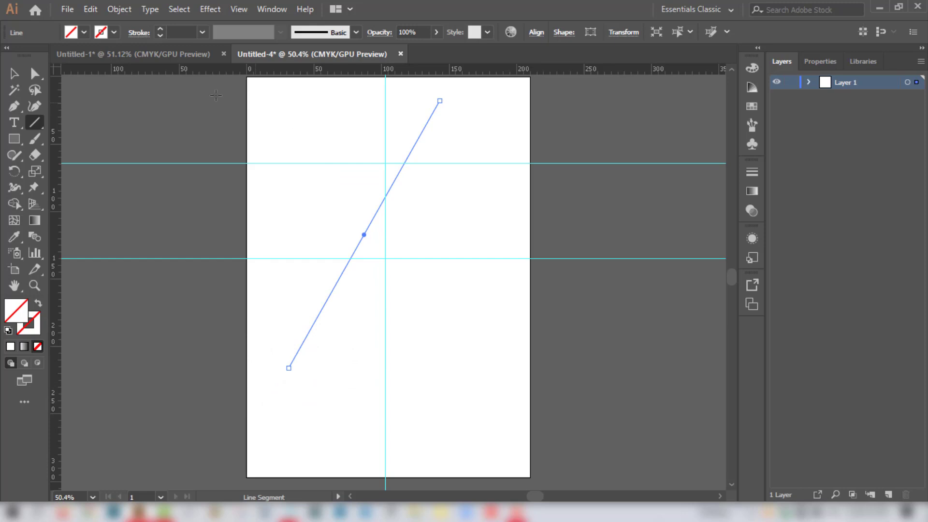
left_click(14, 74)
left_click_drag(364, 132, 487, 140)
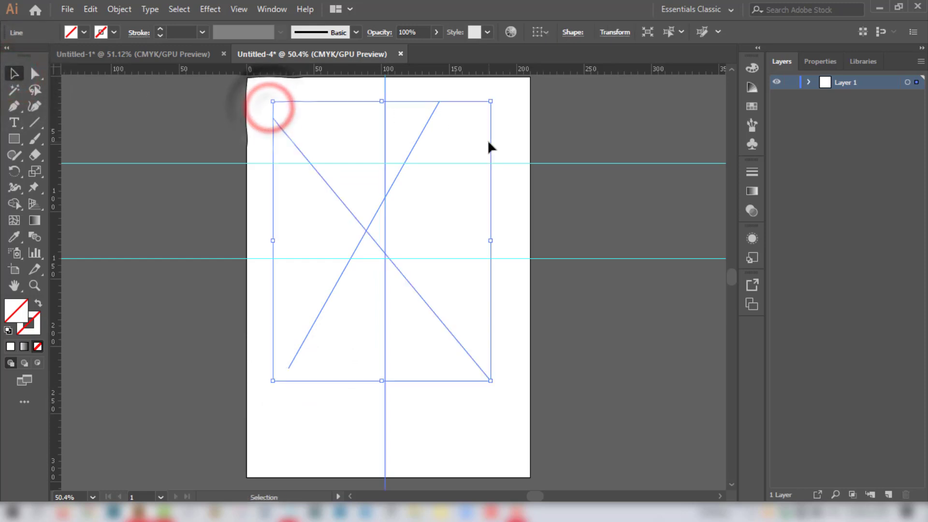
key("Delete")
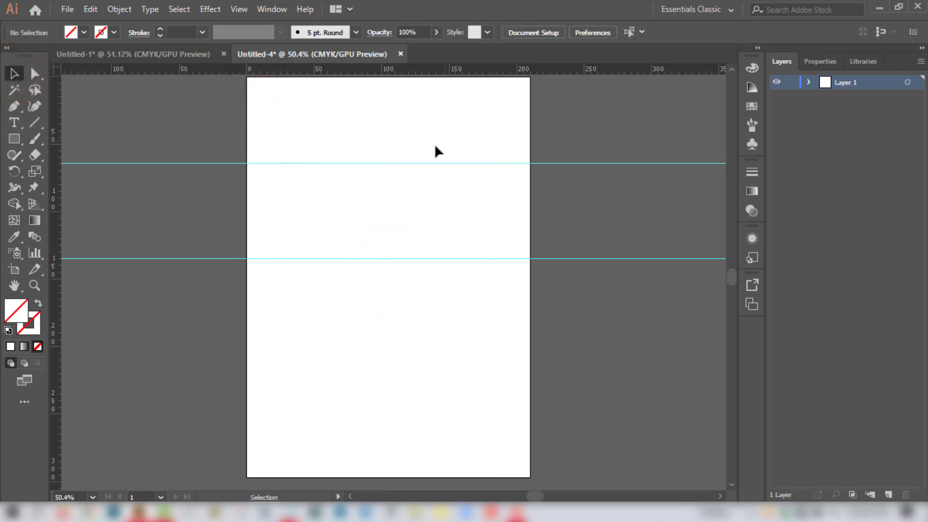
Step: Place a vertical guide near the artboard's centre and draw three line segments between the guides as a triangular roof
left_click_drag(57, 207, 387, 239)
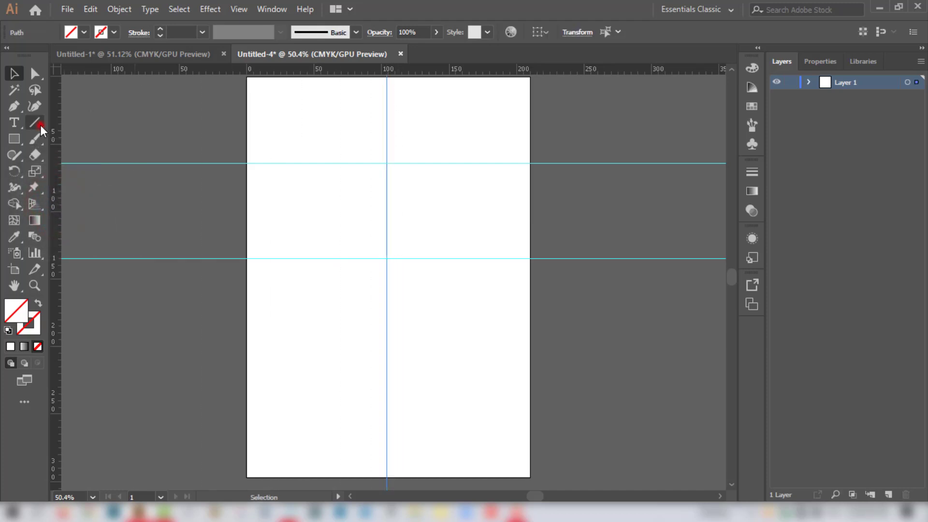
left_click_drag(40, 125, 52, 126)
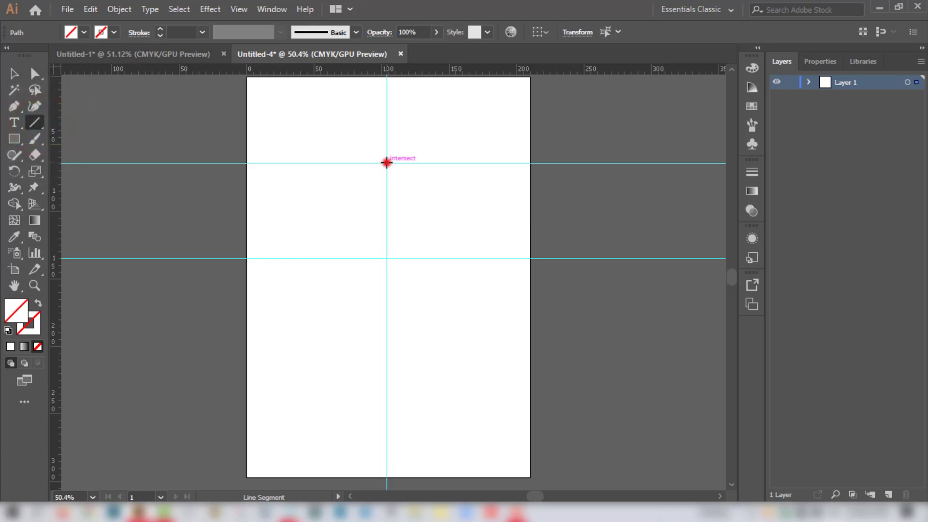
left_click_drag(387, 163, 253, 258)
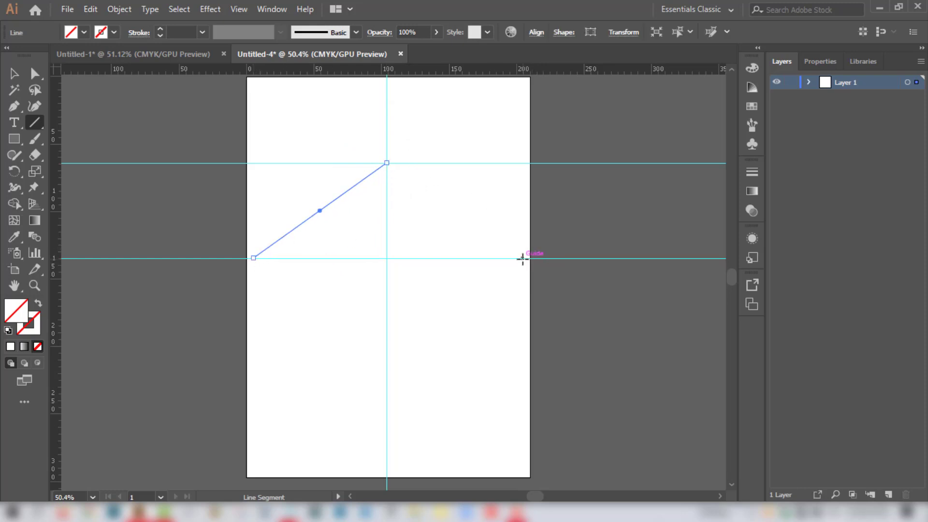
left_click_drag(522, 258, 387, 163)
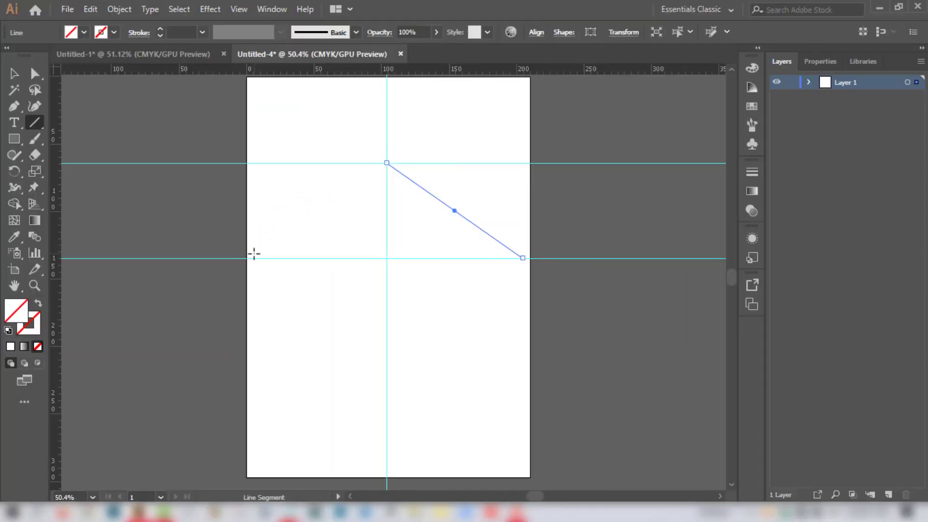
left_click_drag(253, 260, 522, 257)
Step: Select the three roof lines and give them a black stroke of 12 pt
left_click(14, 74)
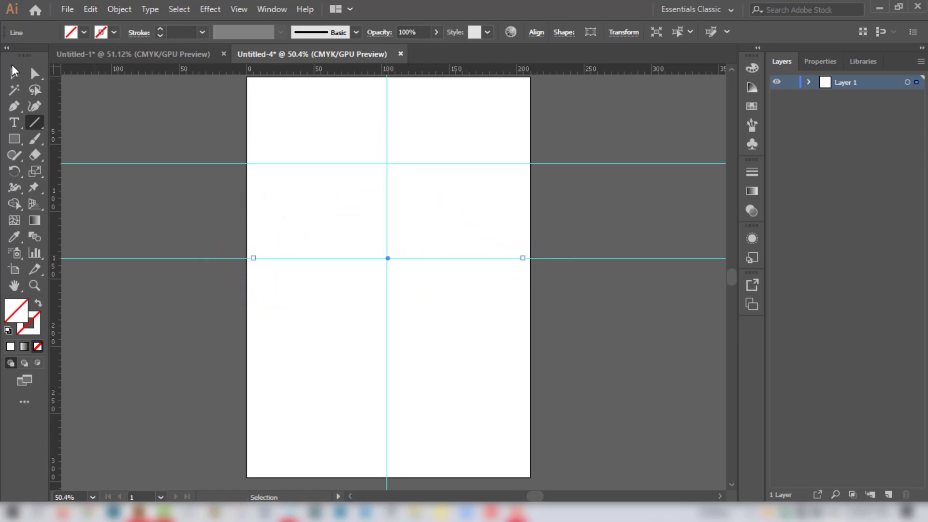
left_click(14, 74)
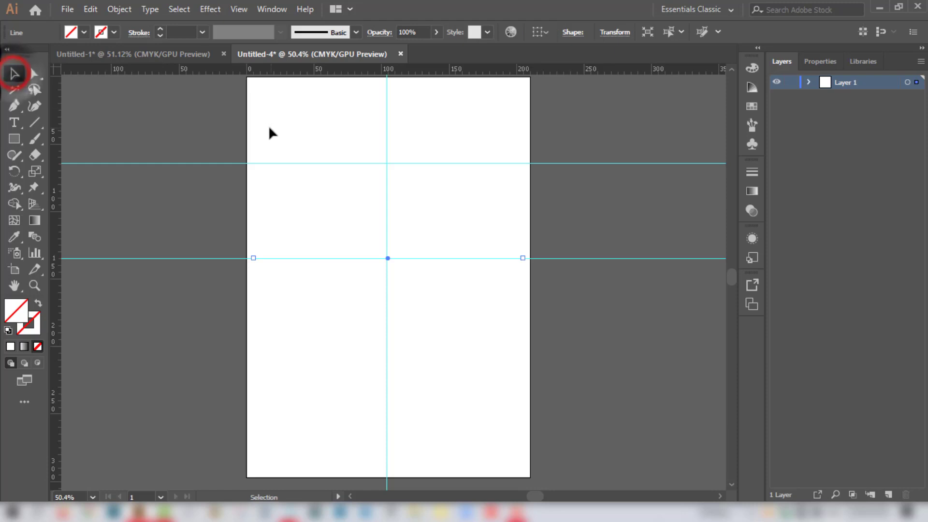
left_click_drag(252, 123, 561, 308)
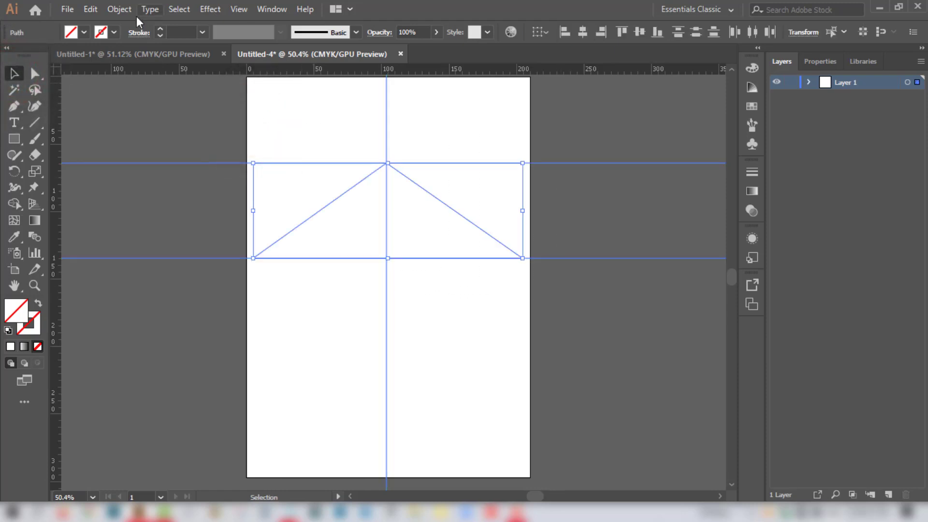
left_click(114, 33)
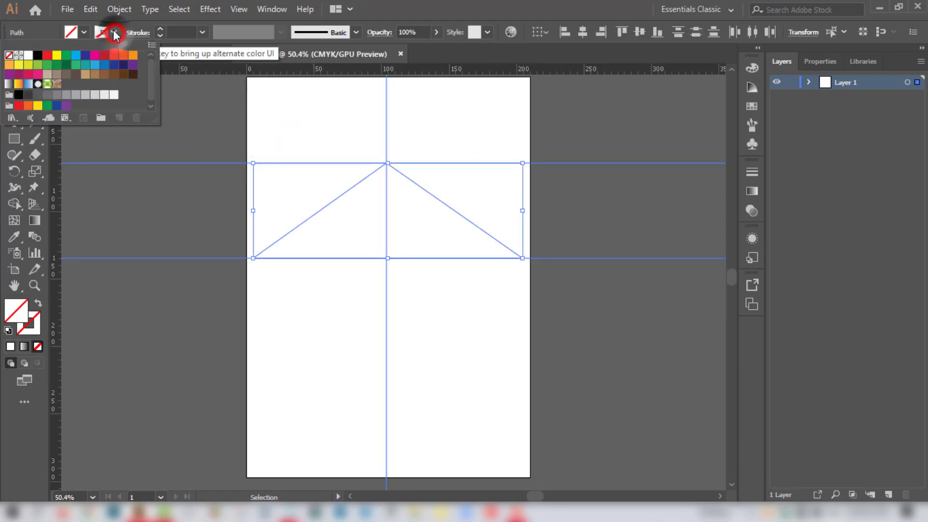
left_click(39, 56)
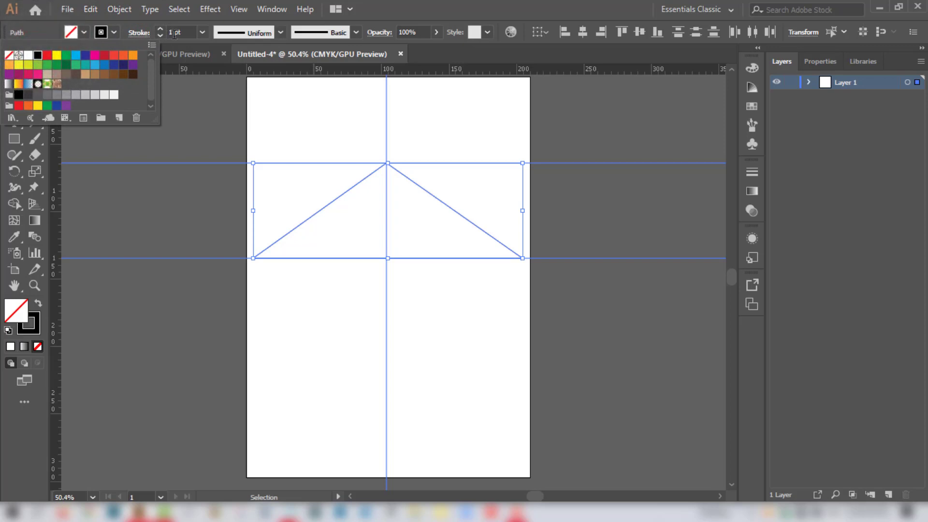
left_click(159, 29)
left_click(159, 29)
left_click(160, 29)
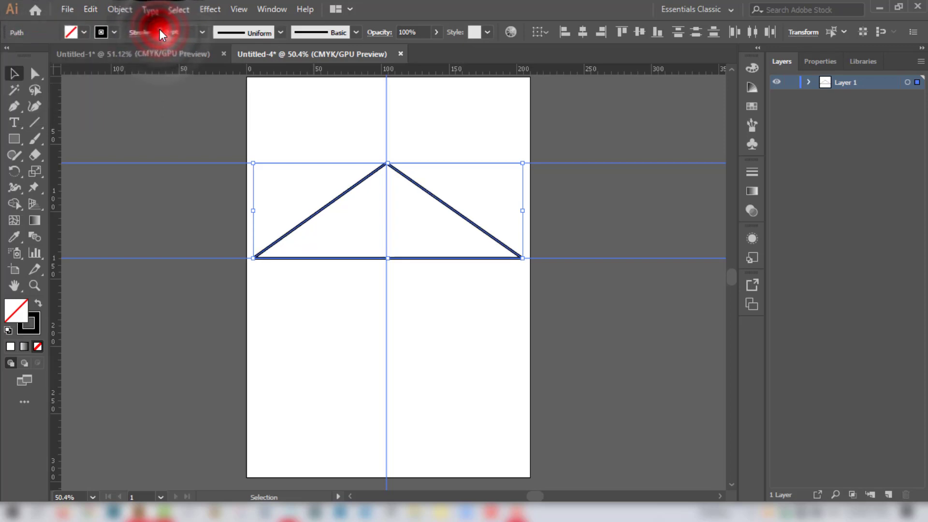
left_click(159, 29)
left_click(160, 29)
left_click(160, 29)
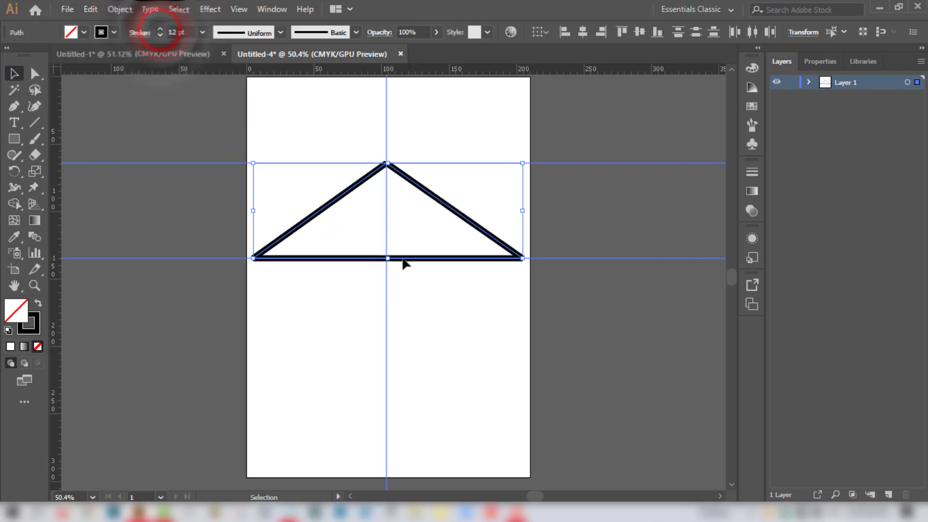
Step: Set the fill colour of the selected roof lines to green
left_click(84, 33)
left_click(58, 55)
left_click(66, 55)
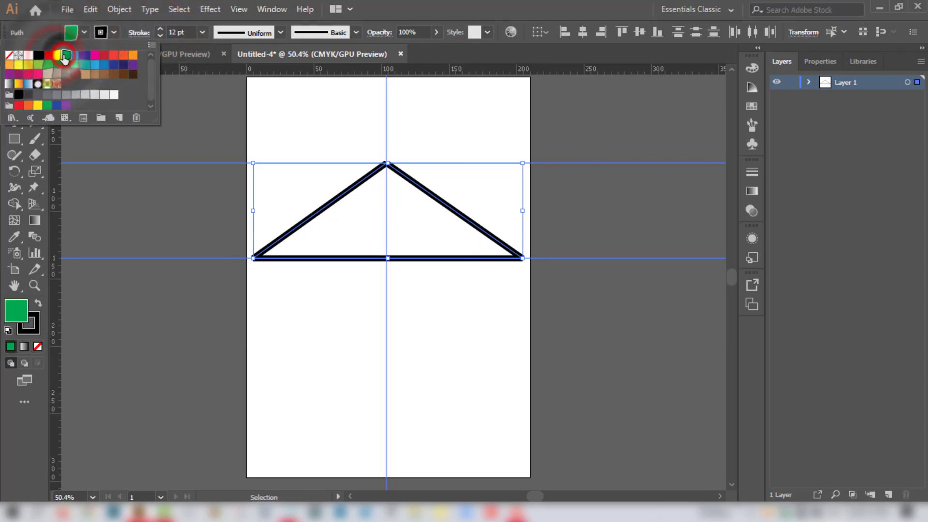
left_click(85, 33)
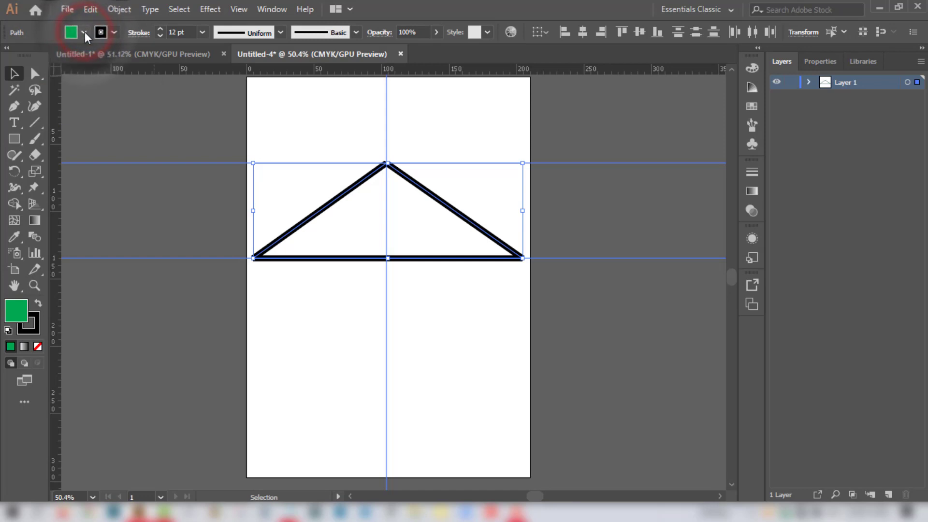
Step: Remove the fill from the selected roof lines, keeping their black stroke, and deselect them
left_click(84, 33)
left_click(10, 59)
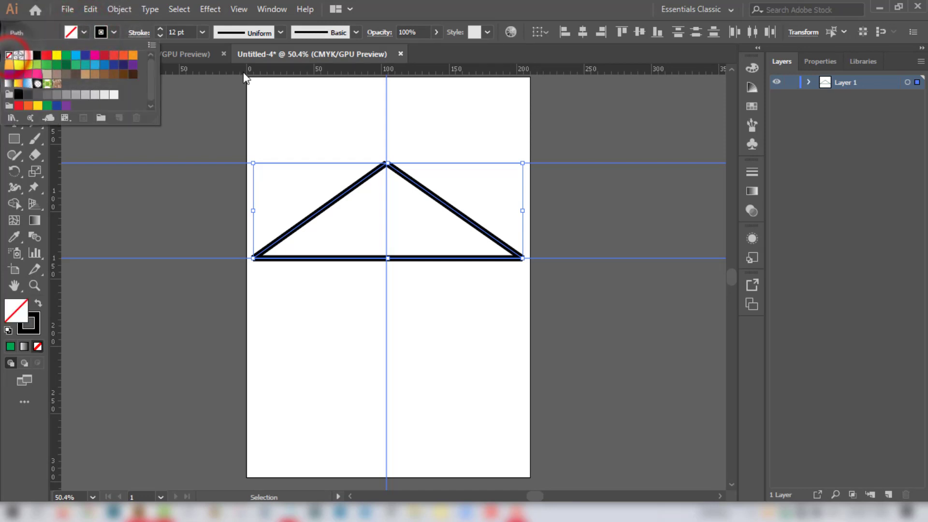
left_click(633, 132)
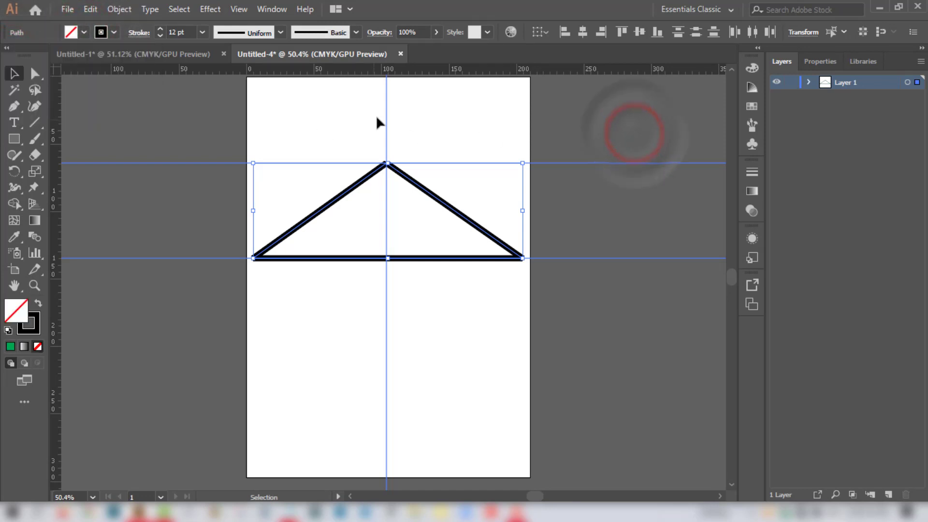
left_click(184, 109)
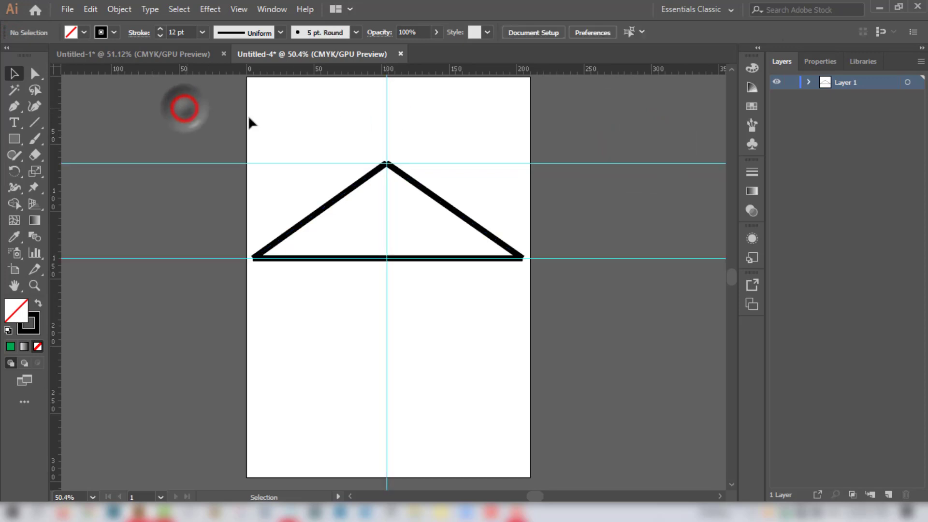
Step: Remove the vertical guide and both horizontal guides from the artboard by returning them to the rulers
left_click_drag(274, 132, 58, 154)
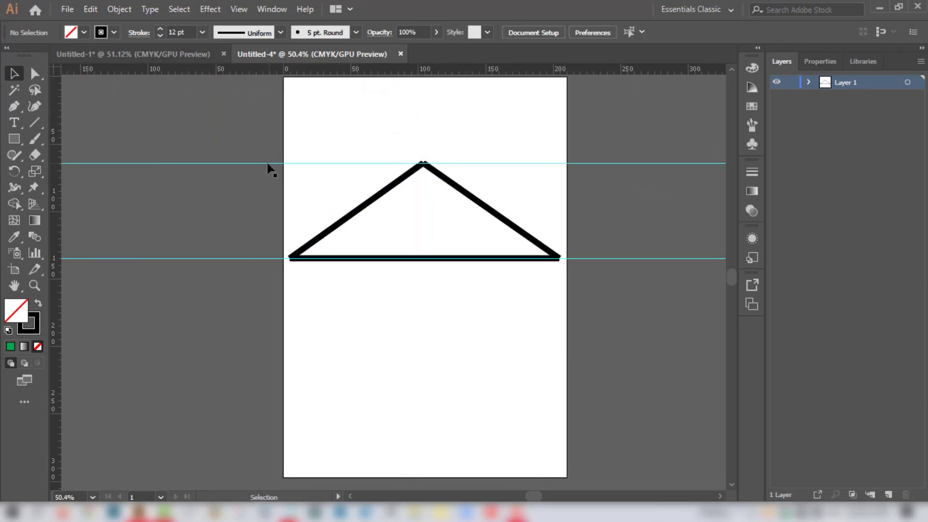
left_click_drag(267, 163, 289, 69)
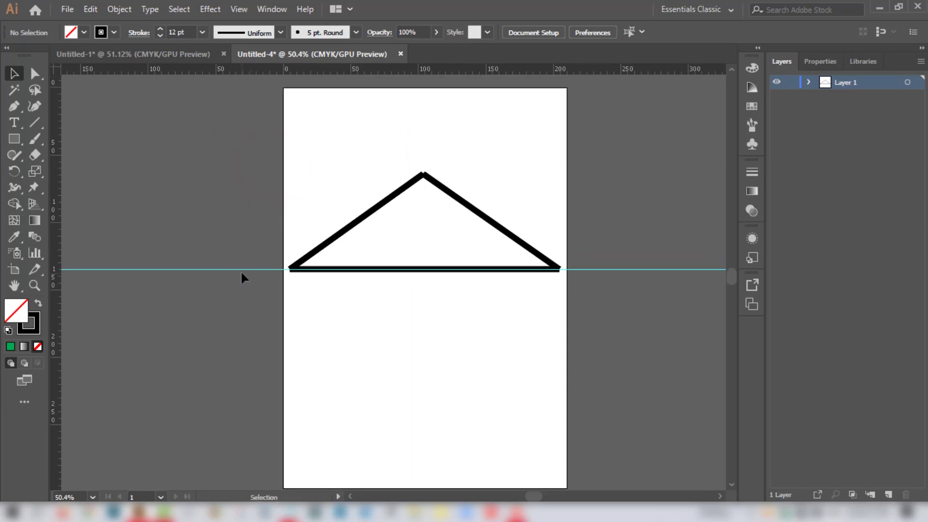
left_click_drag(244, 270, 254, 68)
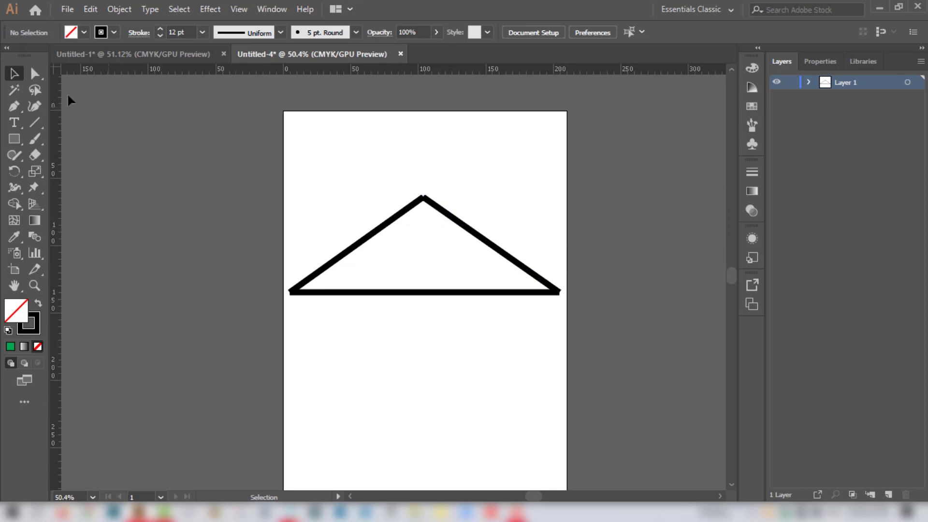
Step: Join the two line ends at the roof's apex and round that corner slightly
left_click(34, 75)
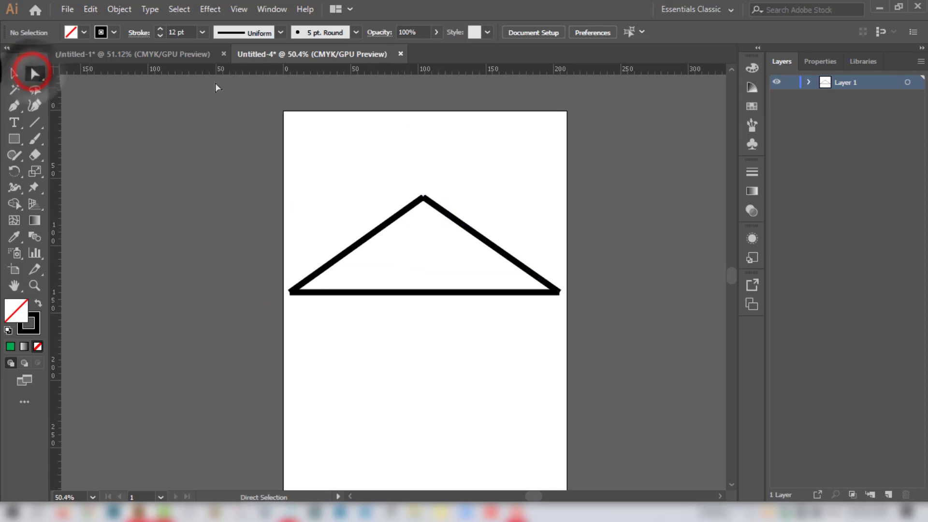
left_click_drag(393, 178, 475, 236)
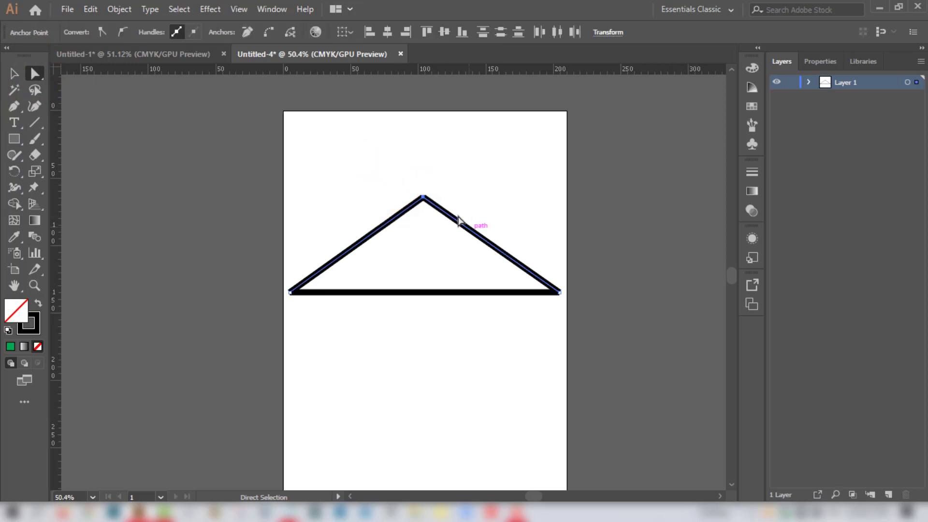
left_click(269, 32)
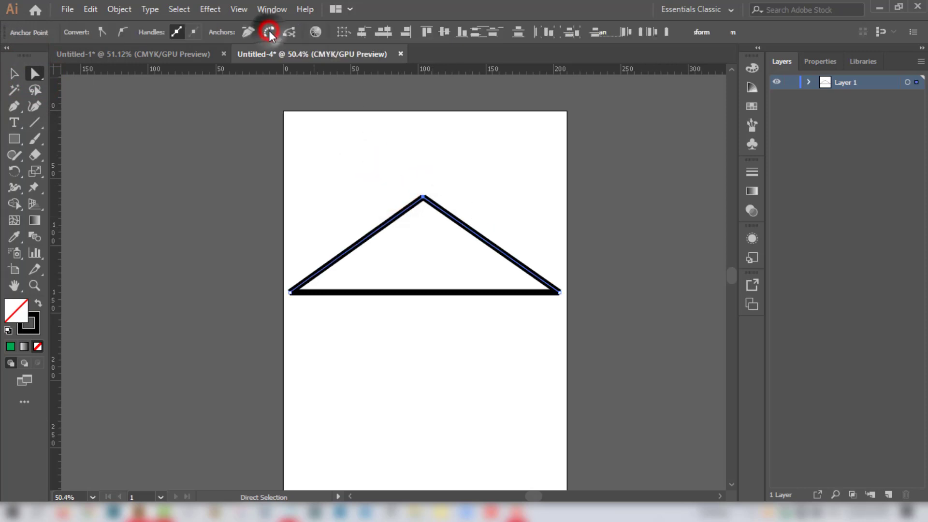
left_click_drag(424, 210, 424, 222)
left_click(634, 213)
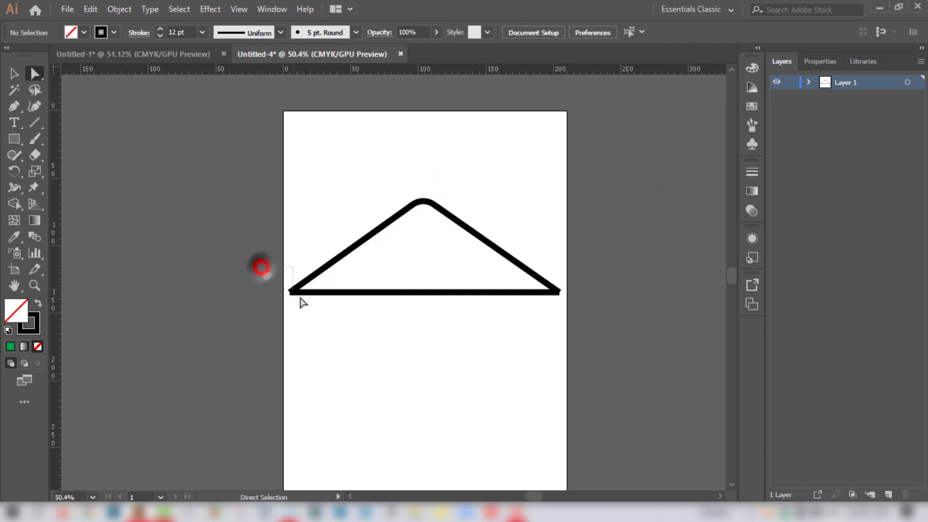
Step: Connect the open line ends at the roof's lower left and lower right corners to close the triangle
left_click_drag(302, 302, 307, 332)
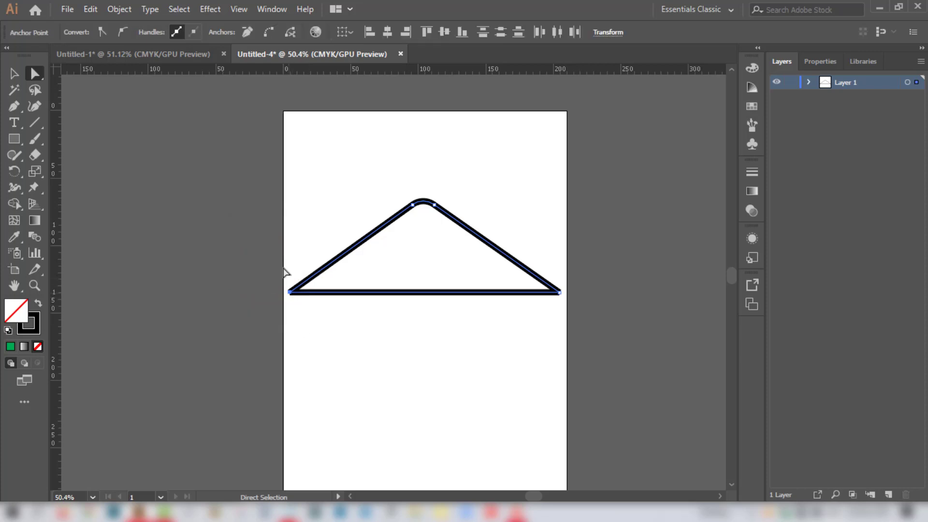
left_click(268, 32)
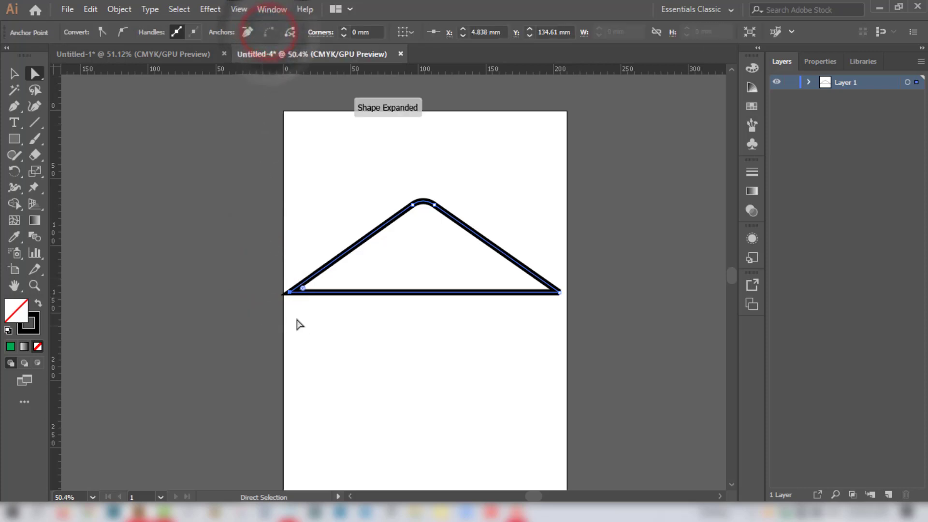
left_click_drag(548, 259, 572, 329)
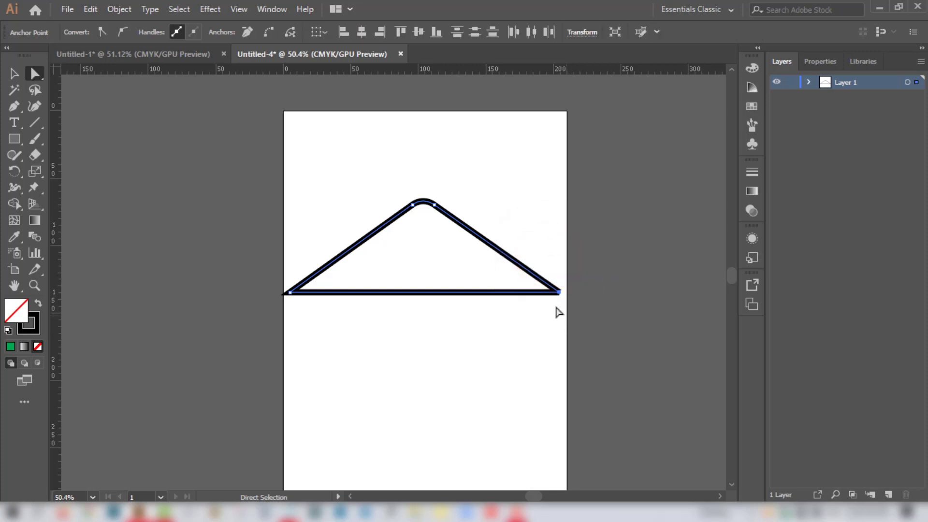
left_click(267, 31)
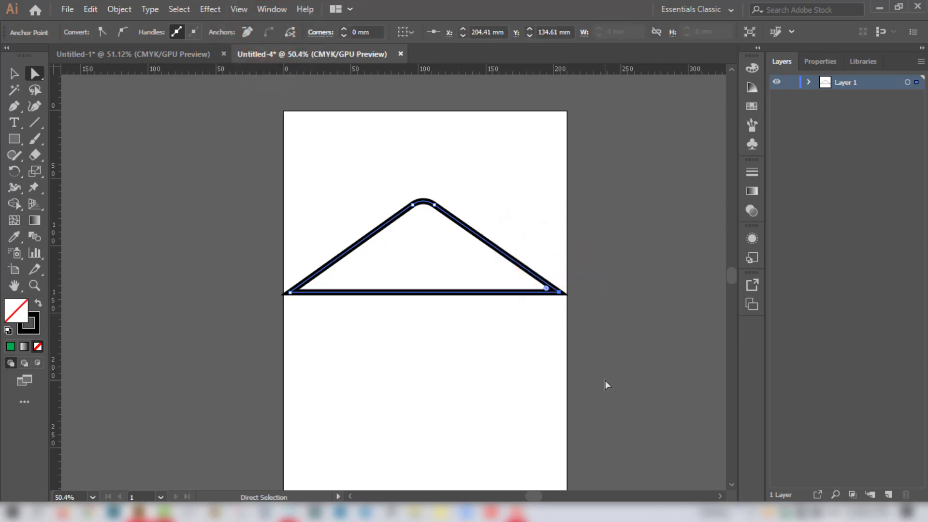
left_click(582, 382)
key("v")
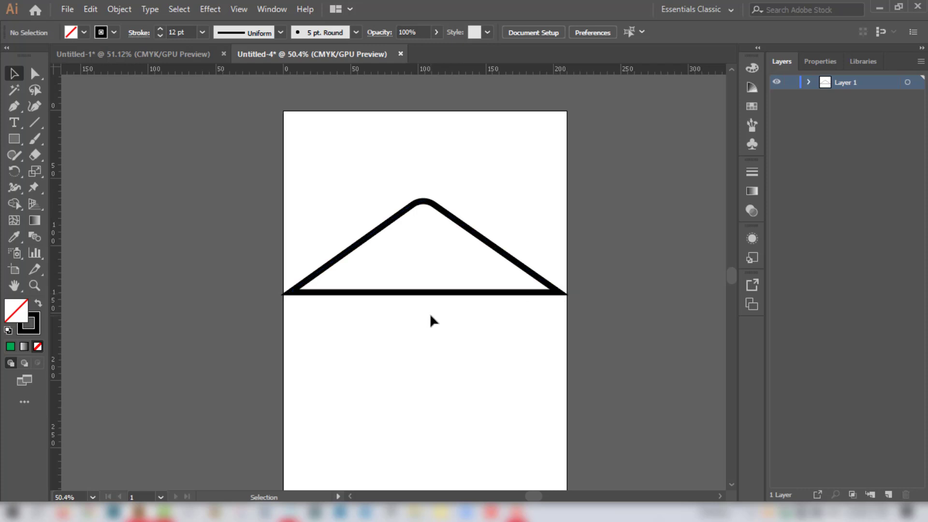
Step: Draw a chimney on the roof's left slope with two vertical line segments and a horizontal one across their tops
left_click(34, 122)
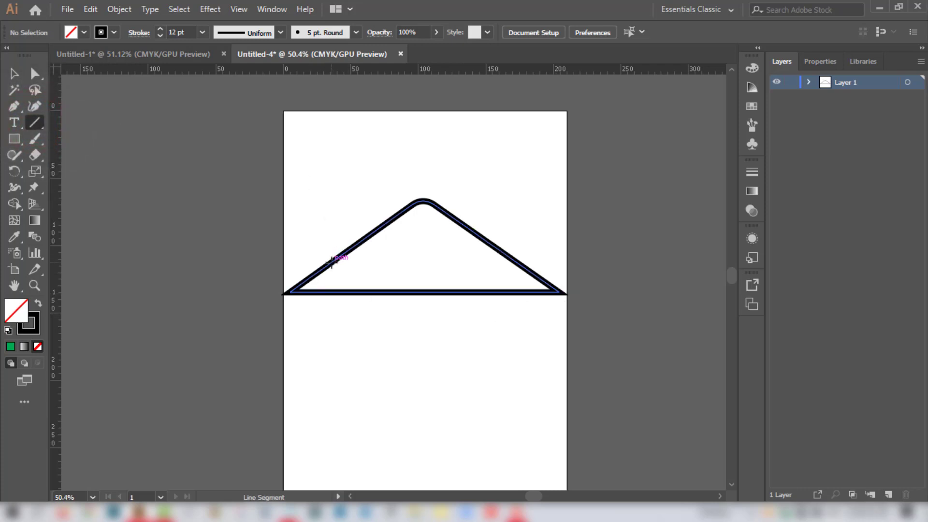
left_click_drag(331, 262, 327, 164)
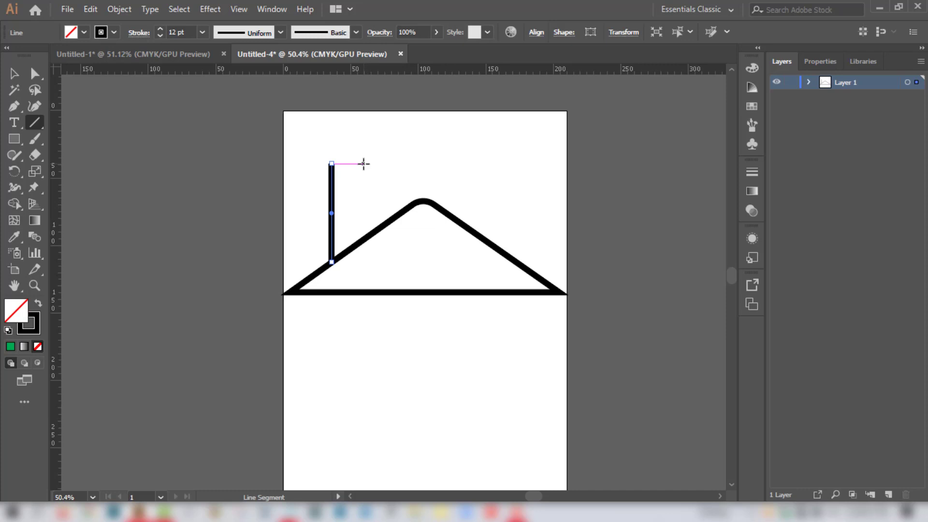
left_click_drag(363, 164, 364, 235)
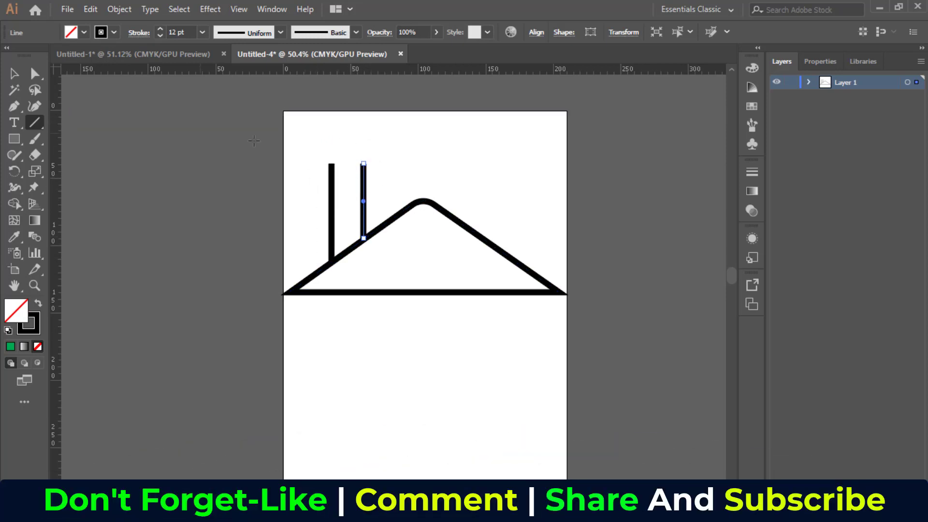
left_click_drag(331, 163, 364, 163)
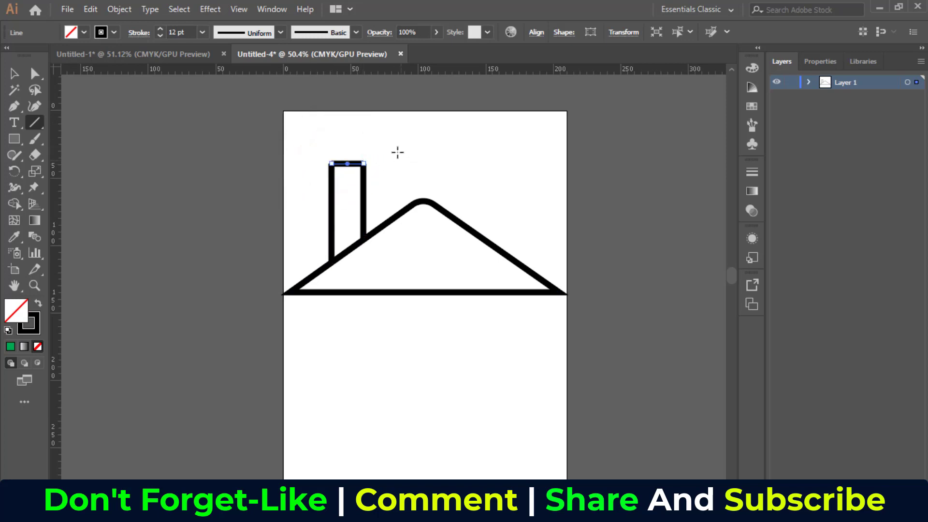
Step: Convert the anchor points at the chimney's top corners to smooth points
left_click(14, 74)
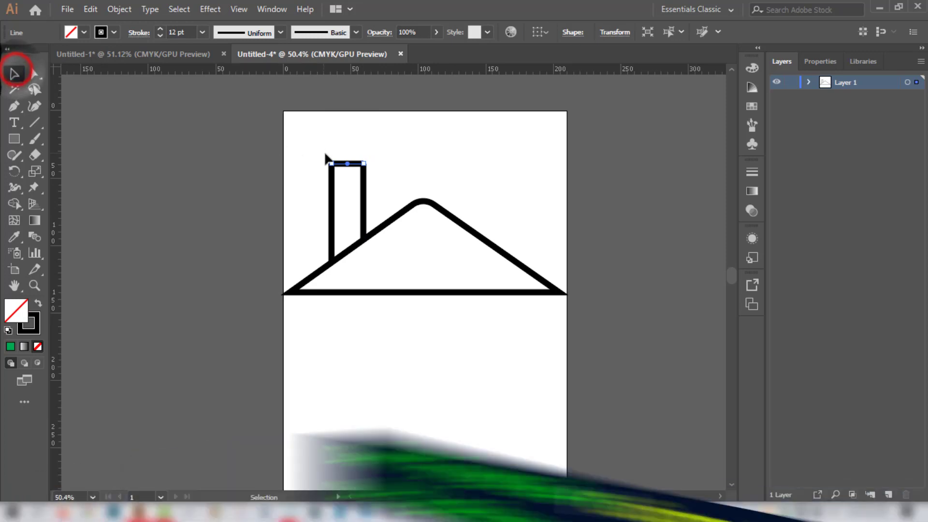
left_click(472, 158)
left_click_drag(313, 145, 341, 174)
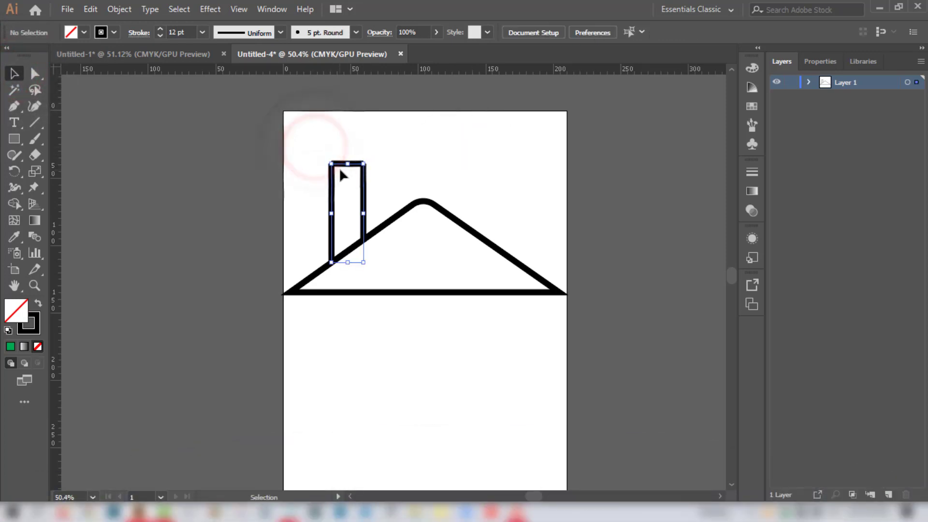
left_click(34, 73)
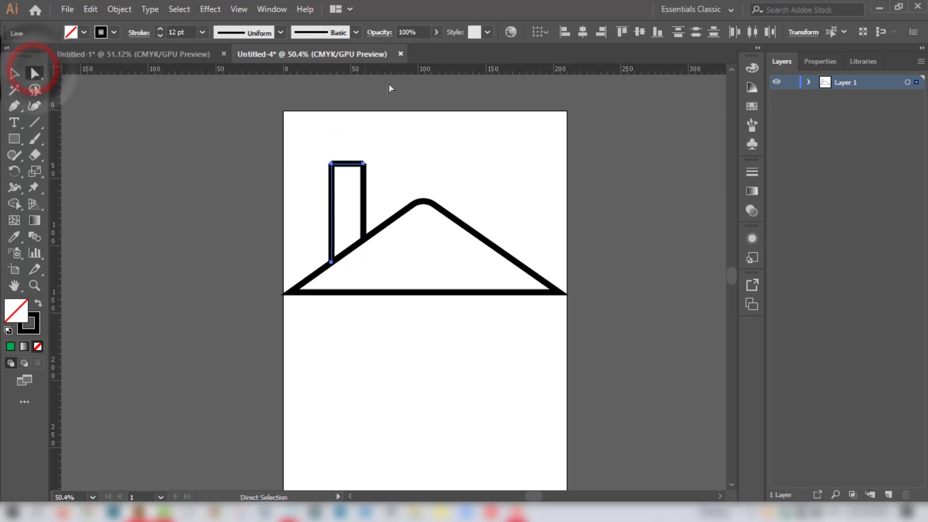
left_click_drag(305, 135, 373, 182)
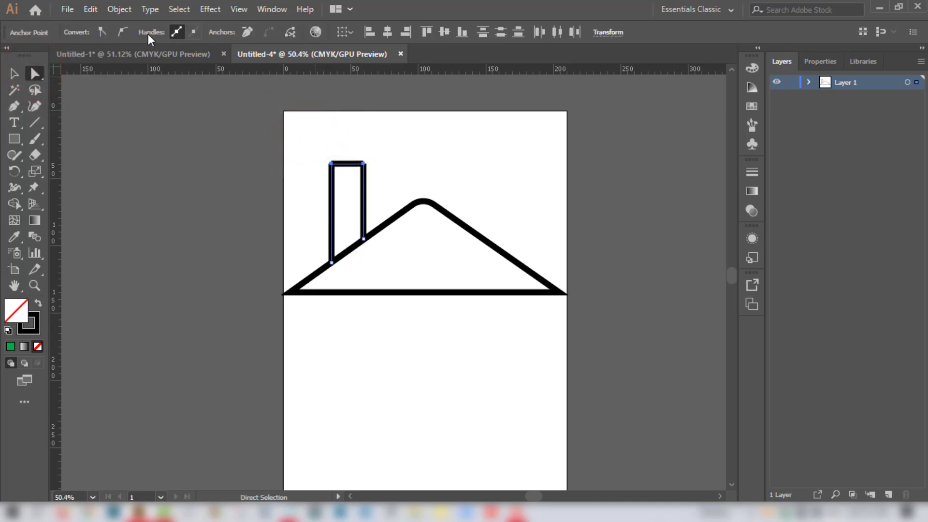
left_click(125, 32)
left_click(404, 161)
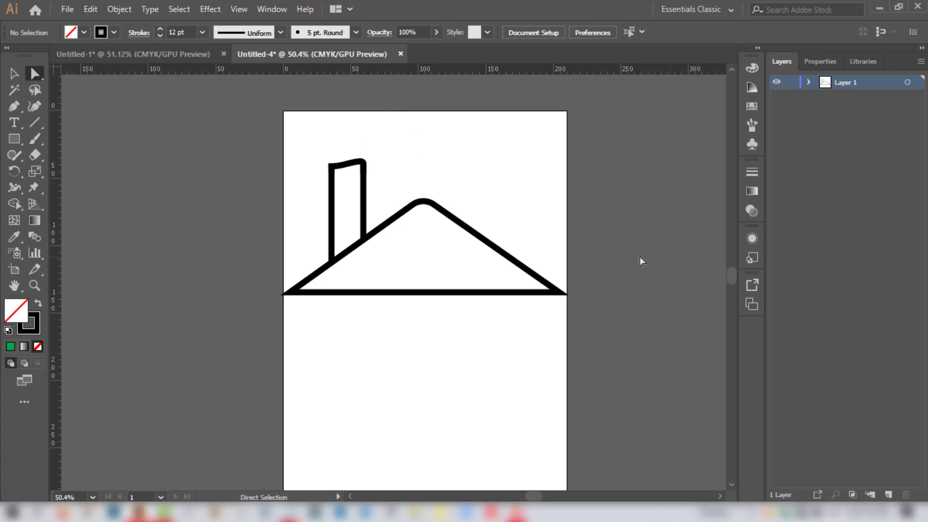
Step: Draw two vertical wall lines down from the roof's base and a horizontal floor line joining their lower ends with the Line Segment tool
left_click(34, 122)
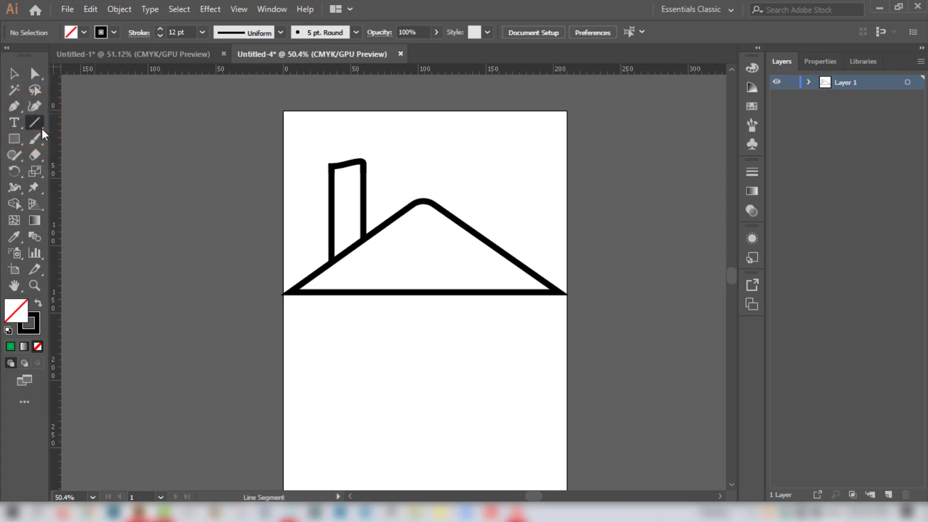
left_click(42, 126)
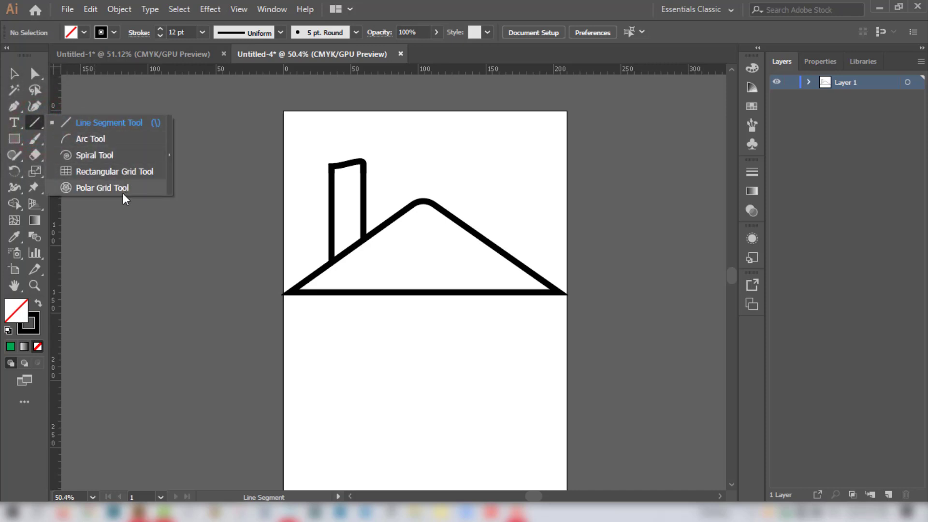
left_click(41, 126)
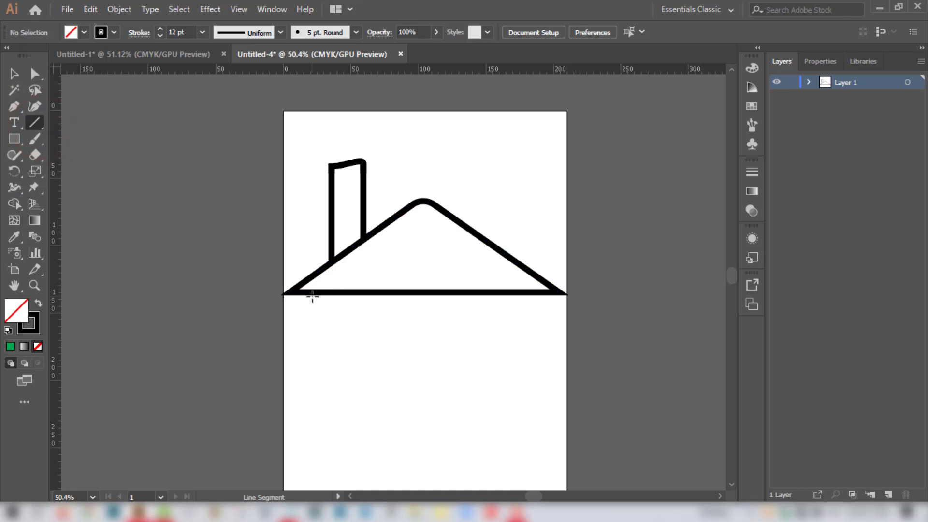
left_click_drag(313, 292, 313, 456)
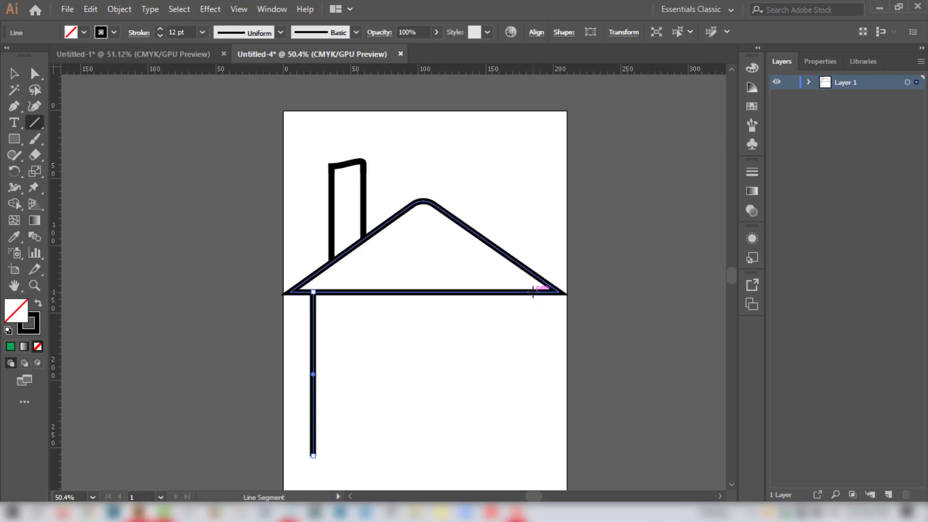
left_click_drag(533, 292, 532, 456)
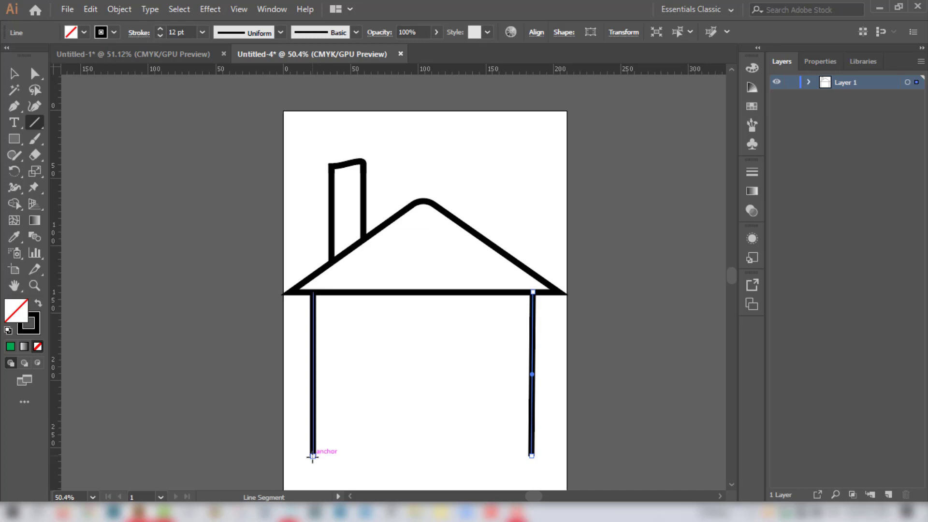
left_click_drag(312, 456, 532, 456)
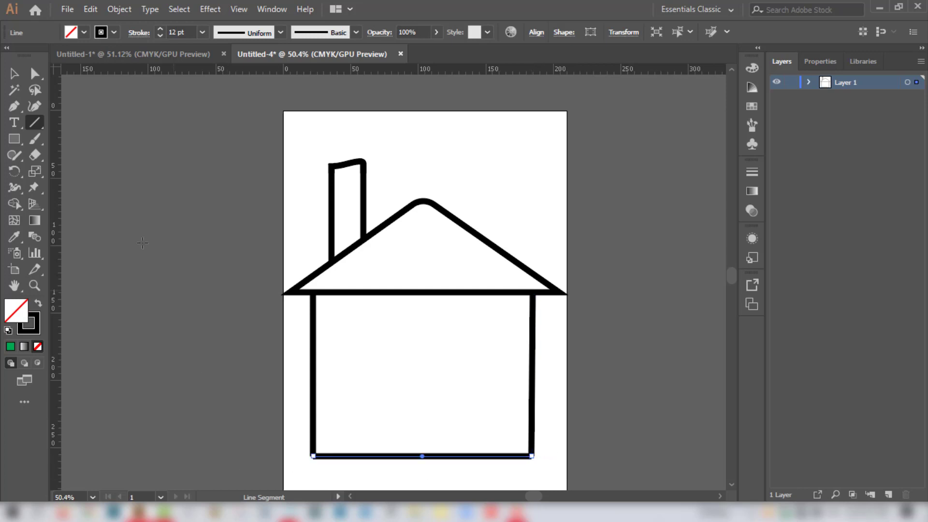
Step: Connect the wall and floor line ends at the house body's lower left and lower right corners
left_click(35, 73)
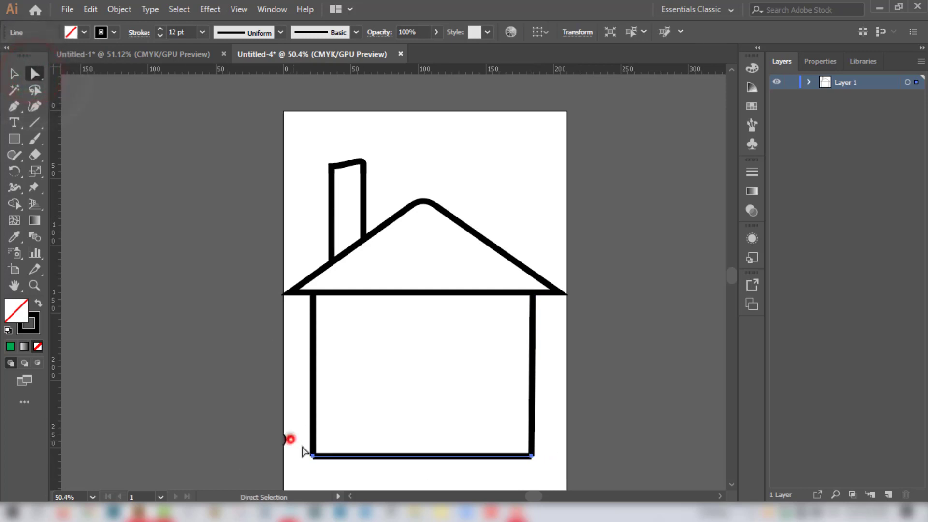
left_click_drag(302, 451, 338, 464)
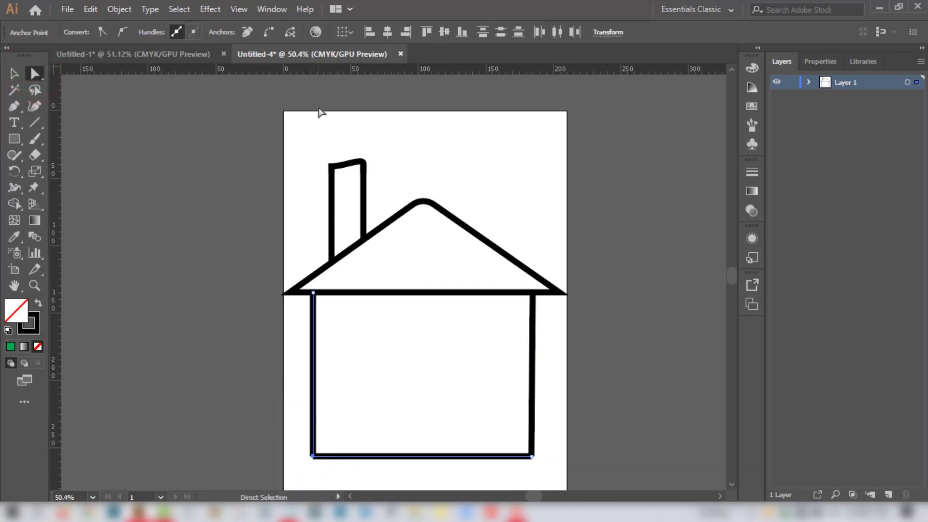
left_click(270, 33)
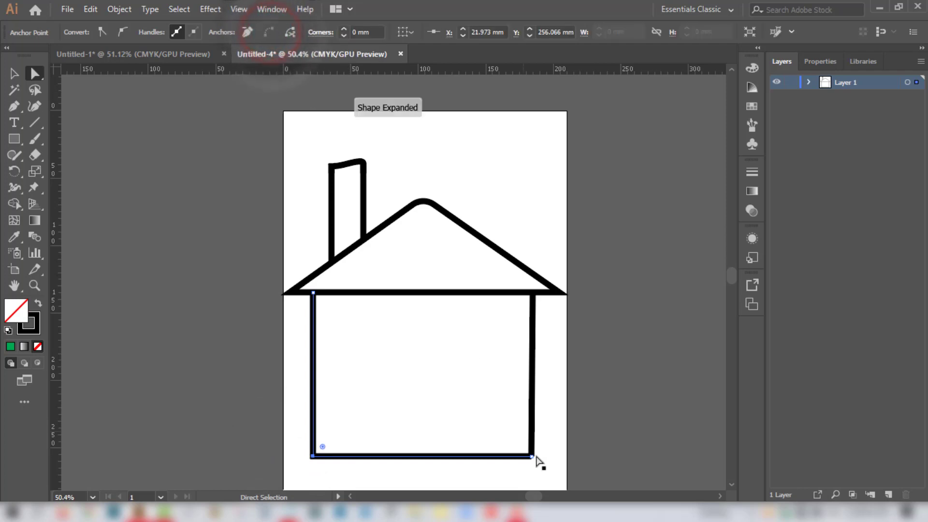
left_click_drag(538, 436, 520, 487)
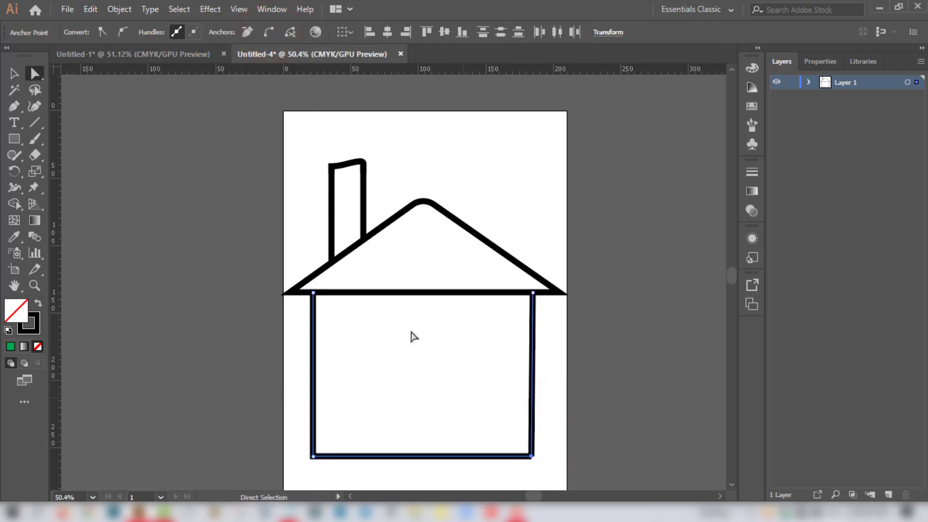
left_click(270, 32)
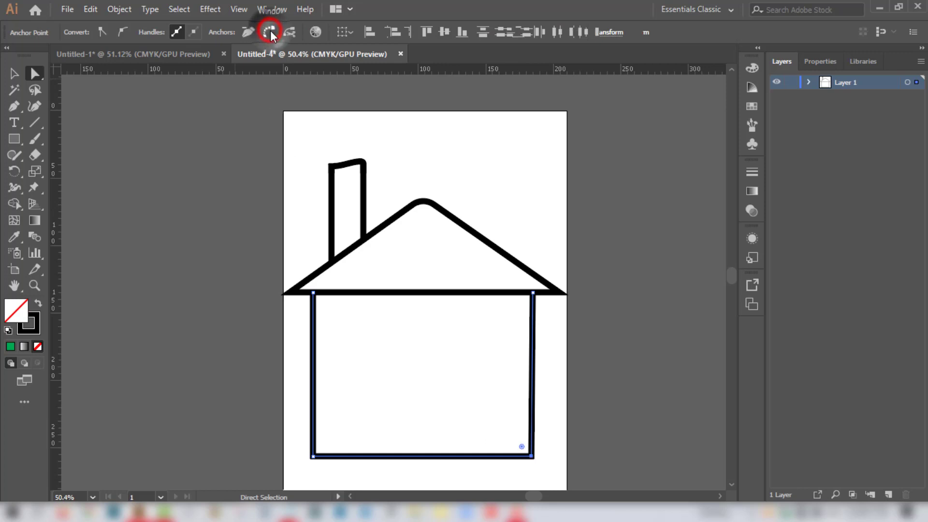
Step: Draw a rectangular grid of seven rows and six columns, about 69 by 68 mm, inside the house body
left_click(639, 401)
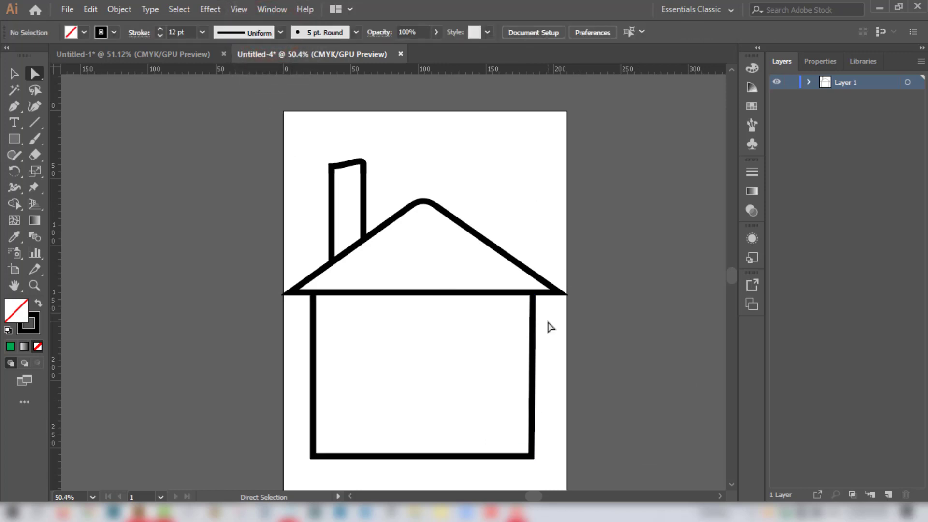
left_click(43, 126)
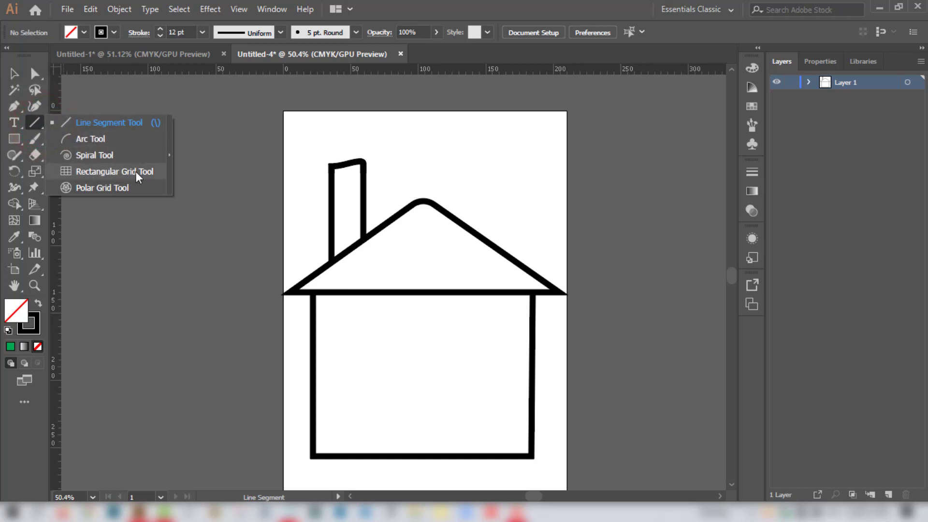
left_click(68, 171)
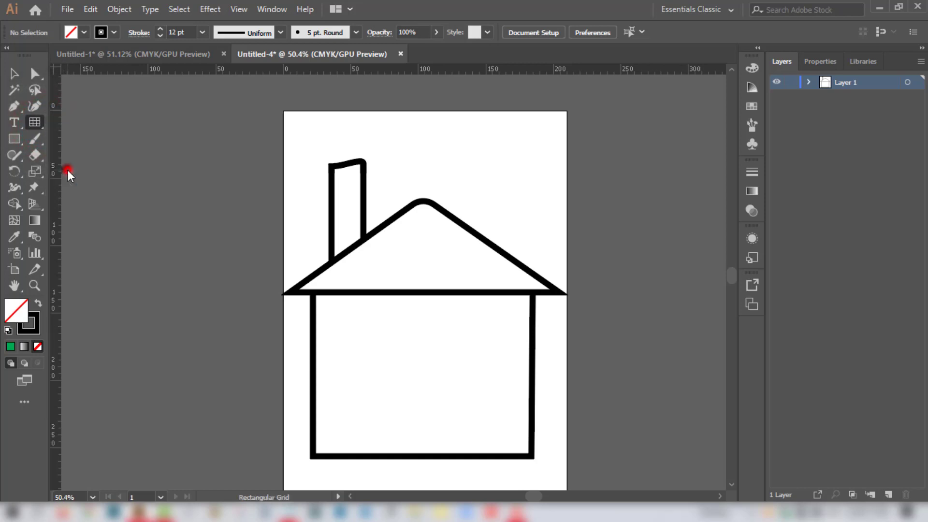
left_click_drag(341, 327, 434, 418)
key("Up")
key("Up")
key("Up")
key("Up")
key("Up")
key("Right")
key("Up")
key("Right")
key("Right")
key("Right")
key("Right")
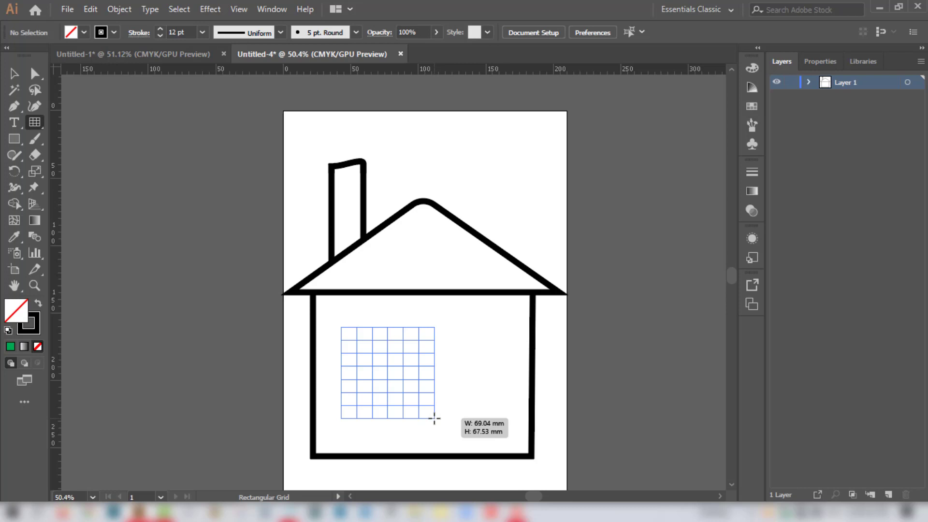
left_click_drag(434, 418, 434, 419)
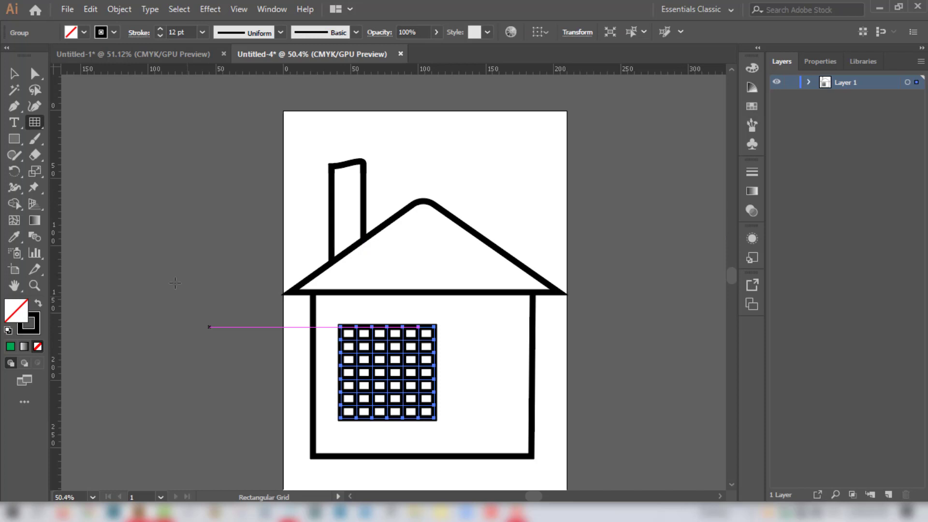
Step: Delete the seven-row grid from the house body
left_click(14, 73)
left_click(394, 356)
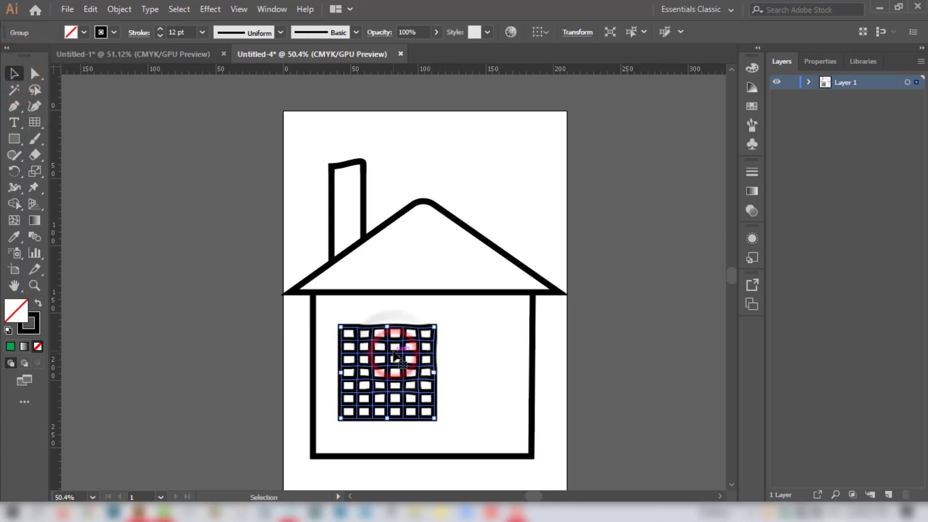
key("Delete")
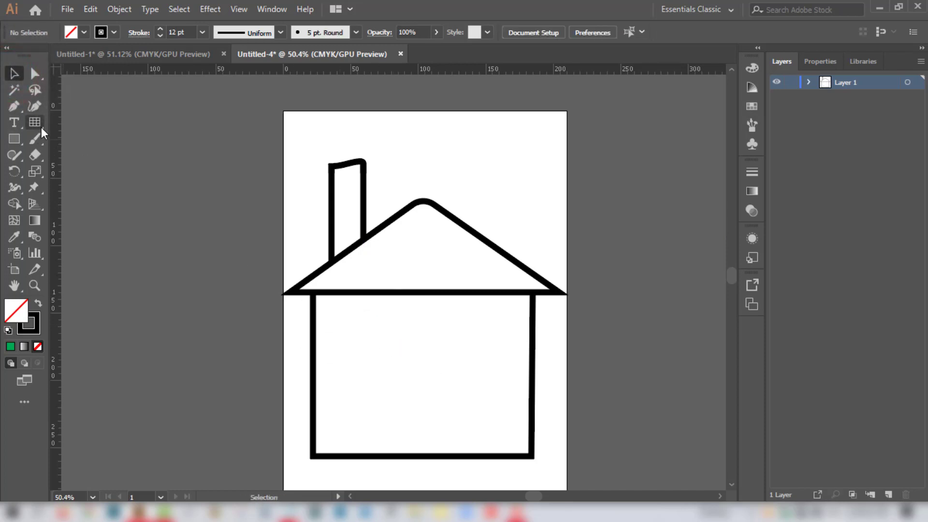
Step: Draw a four-pane window, about 47 by 58 mm, in the house body's upper left with the Rectangular Grid tool
left_click(41, 125)
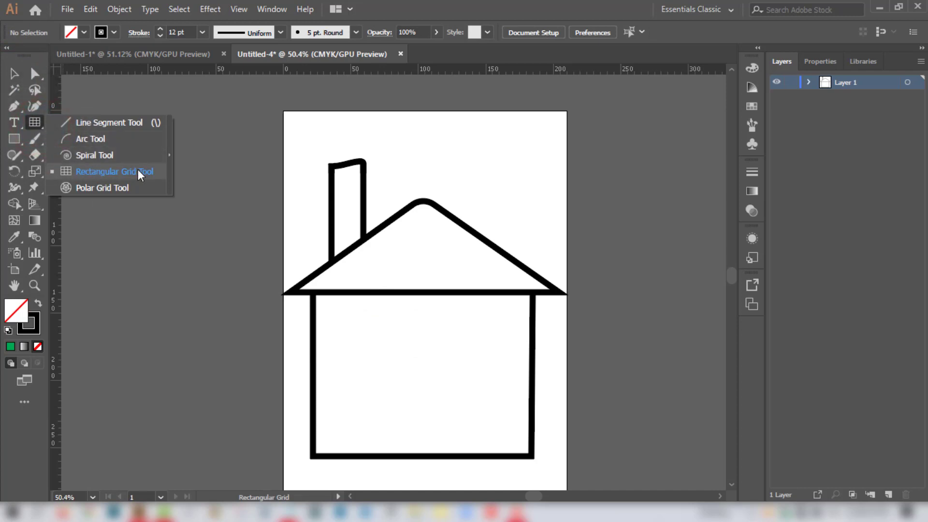
left_click(142, 170)
left_click_drag(338, 319, 429, 412)
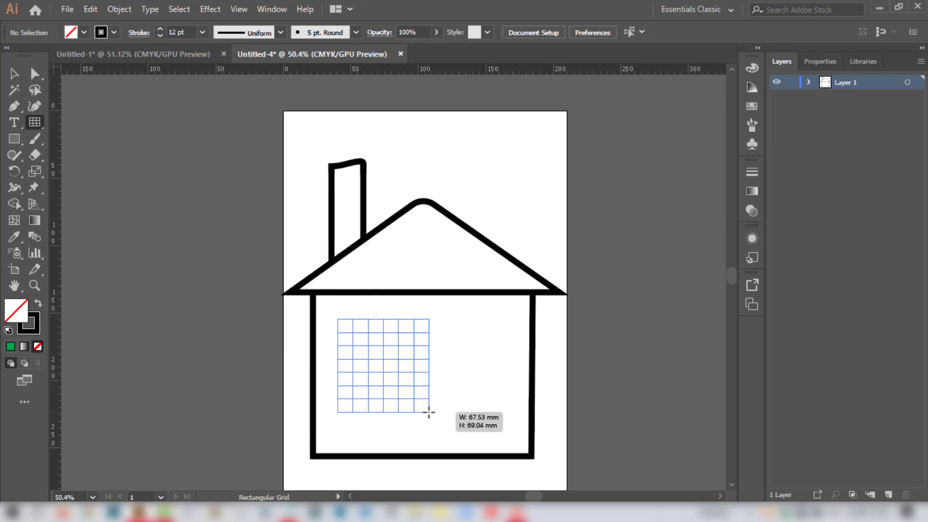
key("Up")
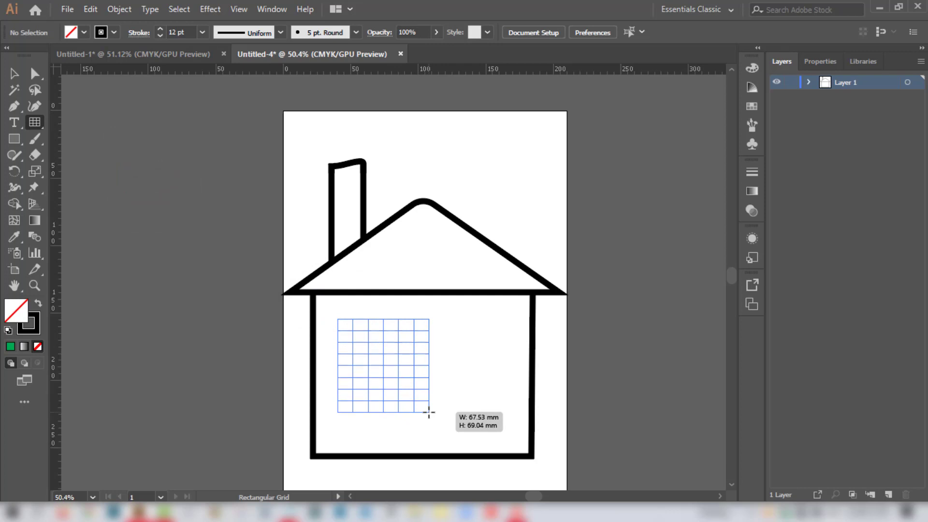
key("Up")
key("Up")
key("Down")
key("Down")
key("Down")
key("Down")
key("Down")
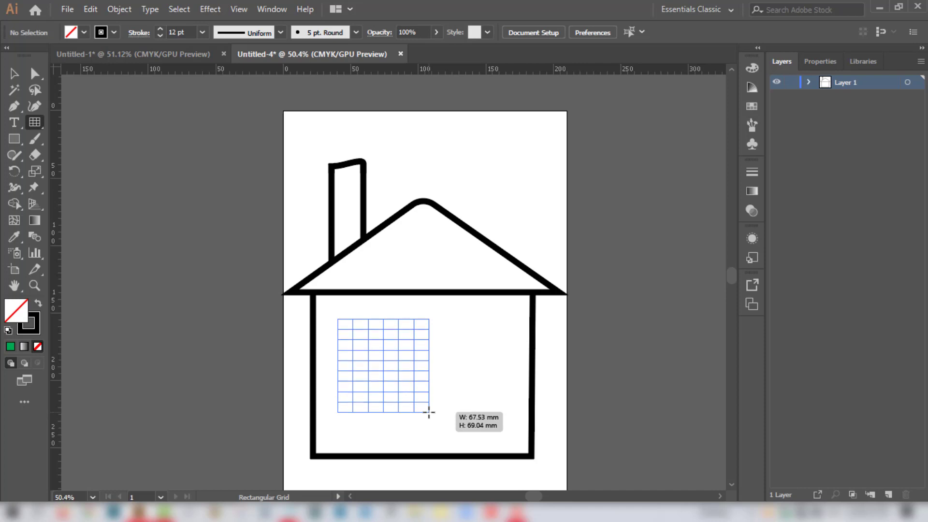
key("Down")
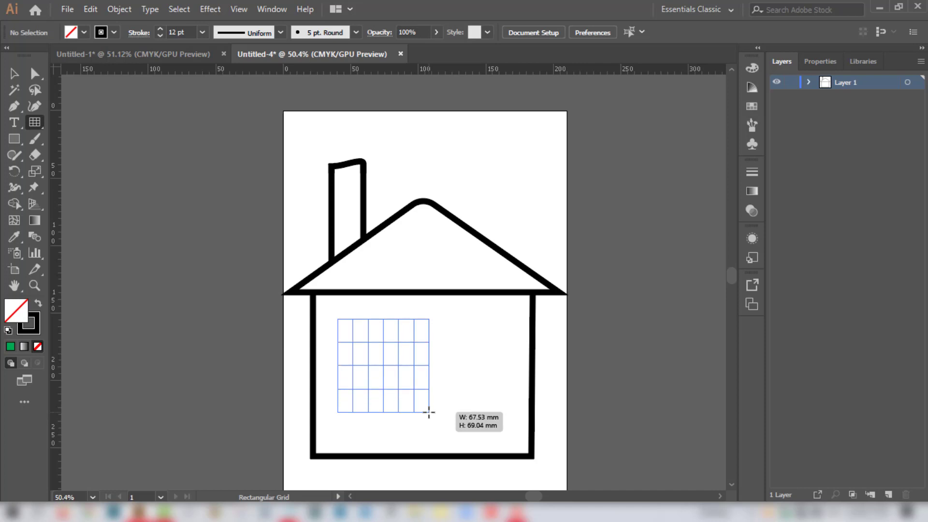
key("Down")
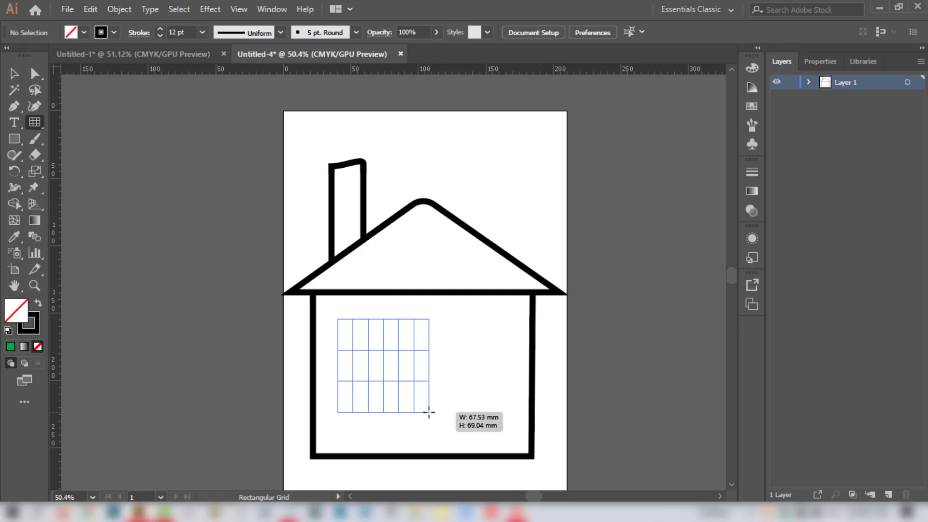
key("Up")
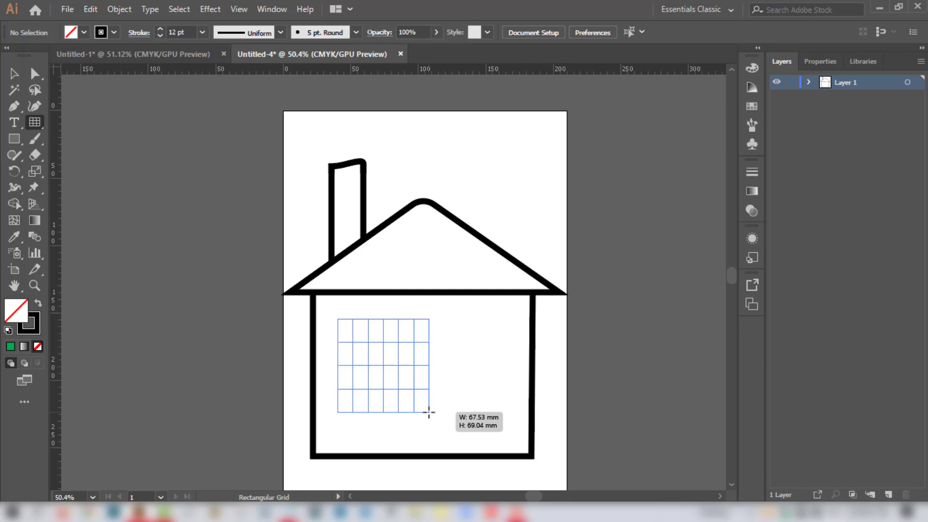
key("Up")
key("Down")
key("Down")
key("Down")
key("Left")
key("Left")
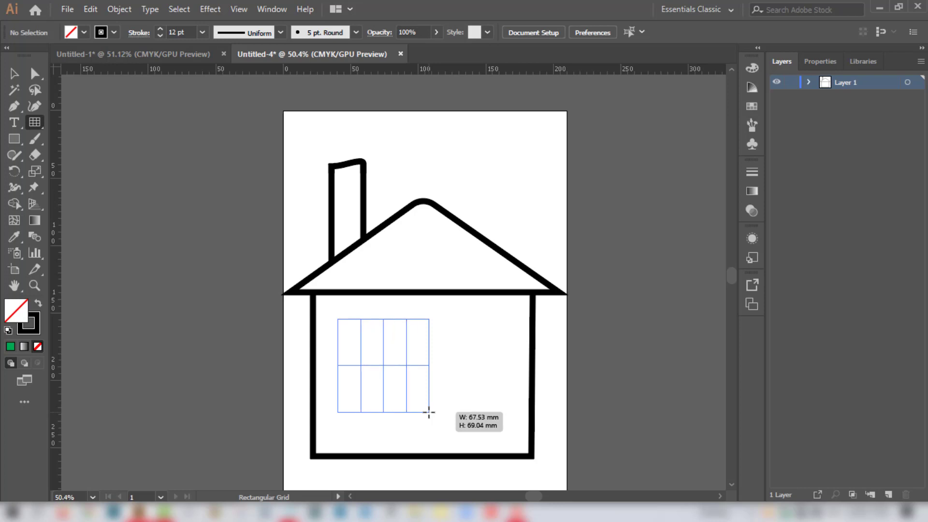
key("Left")
key("Left")
mouse_move(428, 411)
left_mouse_down()
mouse_move(393, 375)
mouse_move(401, 396)
left_mouse_up()
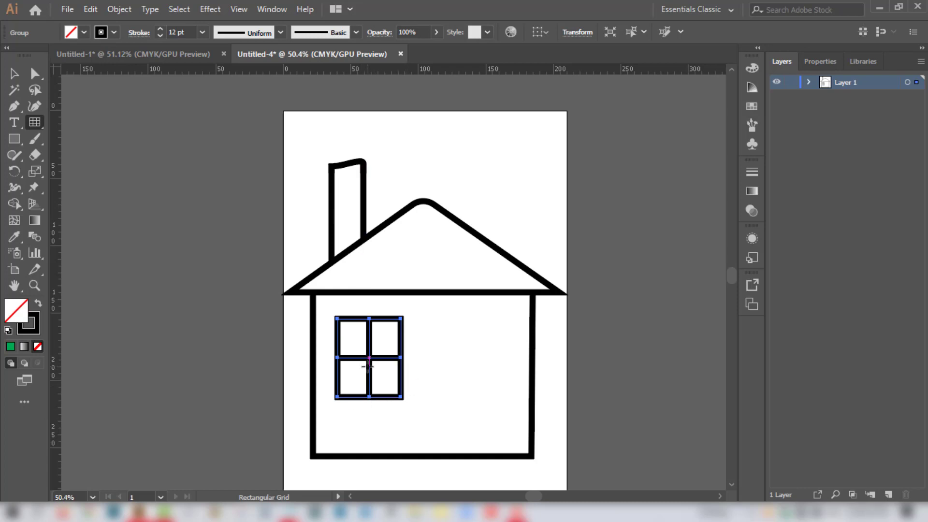
left_click(405, 379)
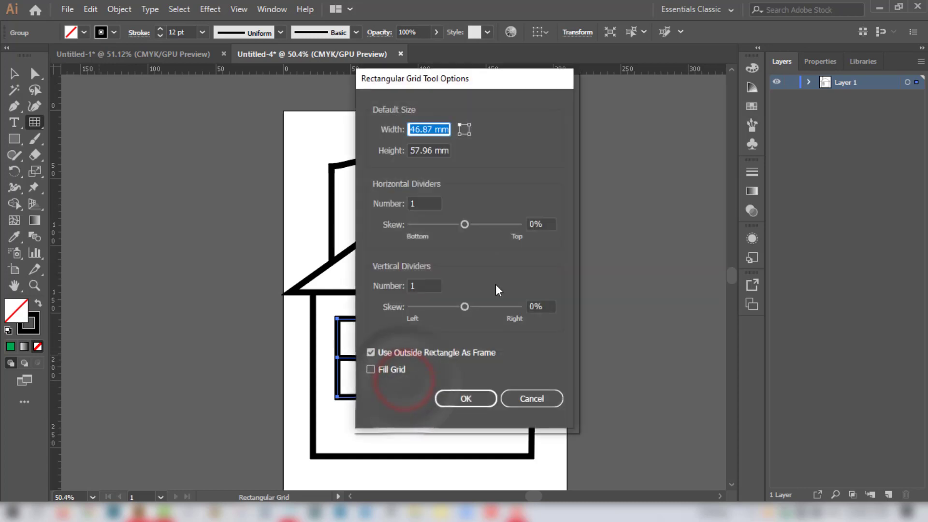
left_click(534, 401)
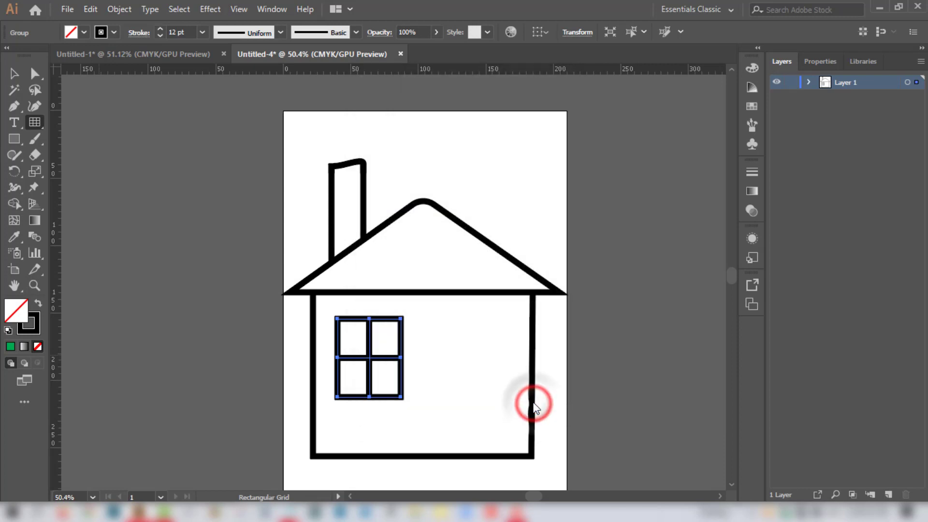
Step: Draw a tall door without dividers between the window and the right wall, reaching the floor line, with the Rectangular Grid tool
left_click(42, 126)
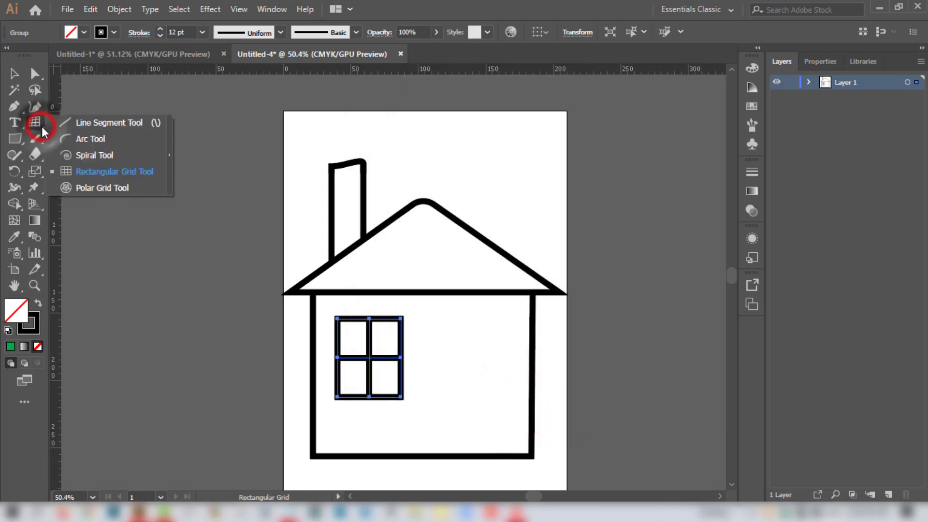
left_click(70, 171)
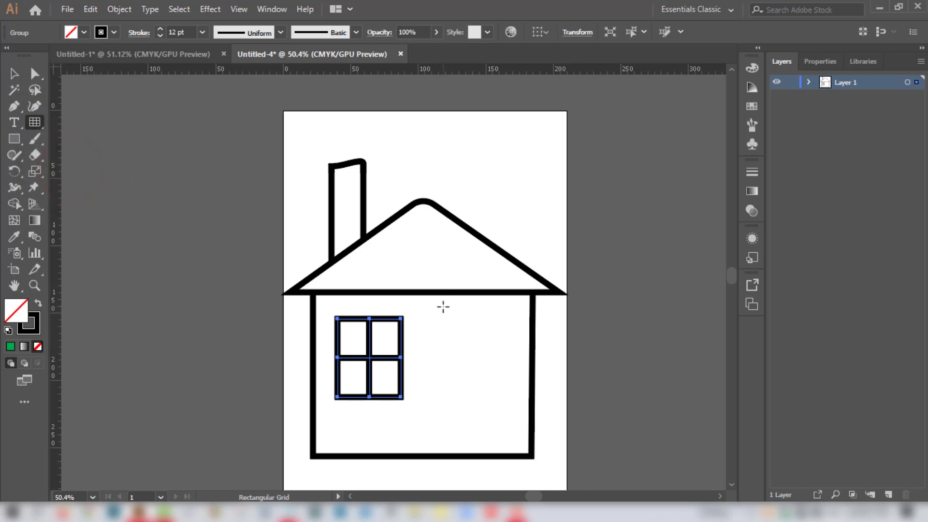
left_click_drag(444, 306, 510, 441)
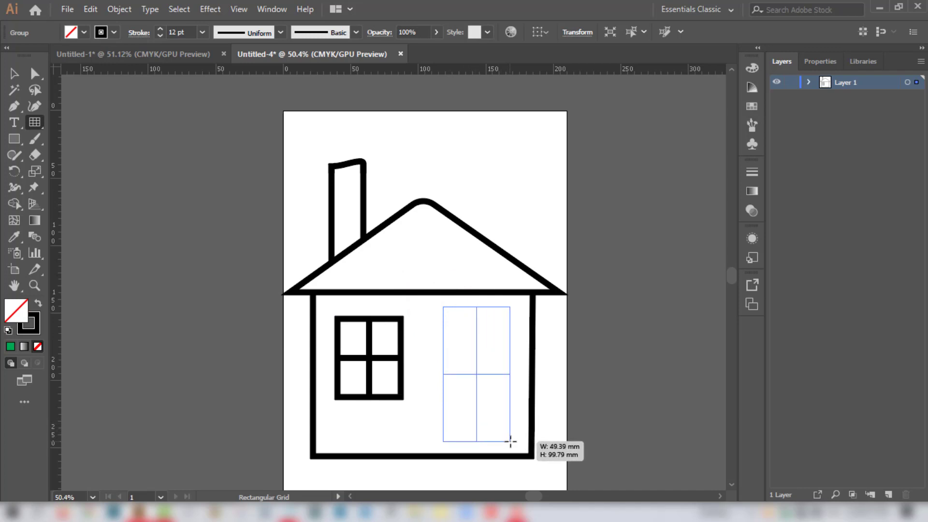
key("Up")
left_click_drag(511, 440, 512, 456)
key("Down")
key("Down")
key("Left")
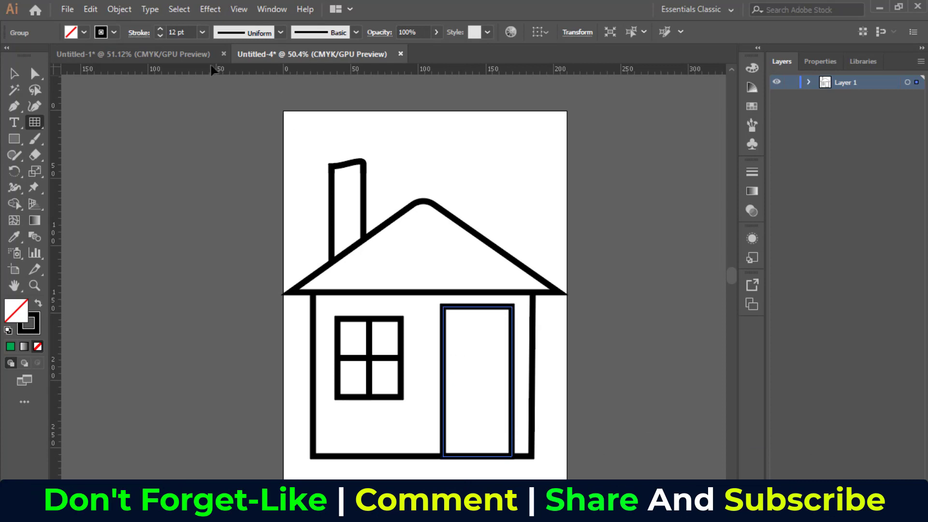
Step: Fill the door with dark brown and deselect it
left_click(114, 32)
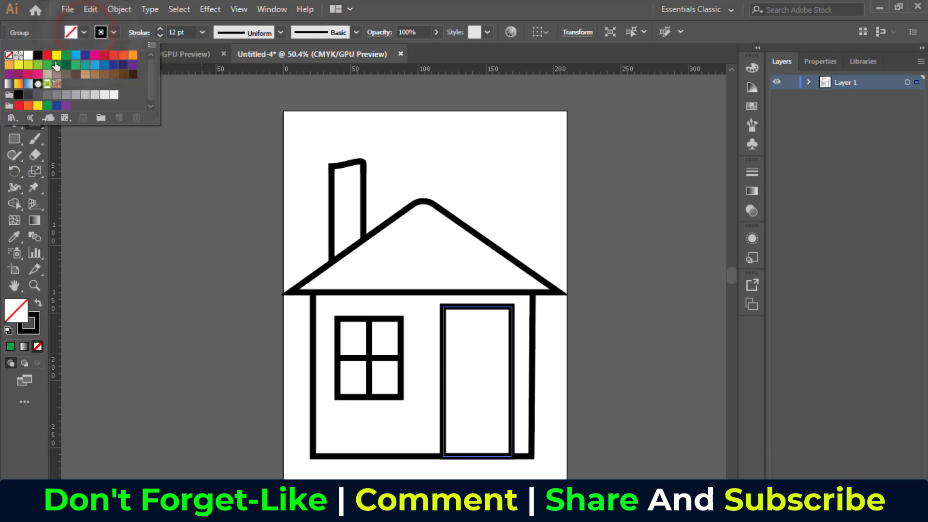
left_click(133, 74)
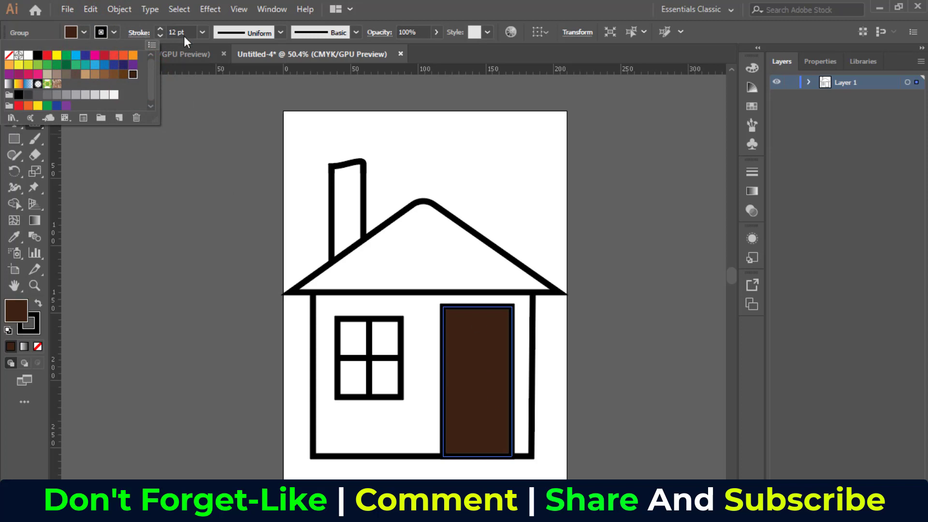
left_click(492, 3)
left_click(15, 75)
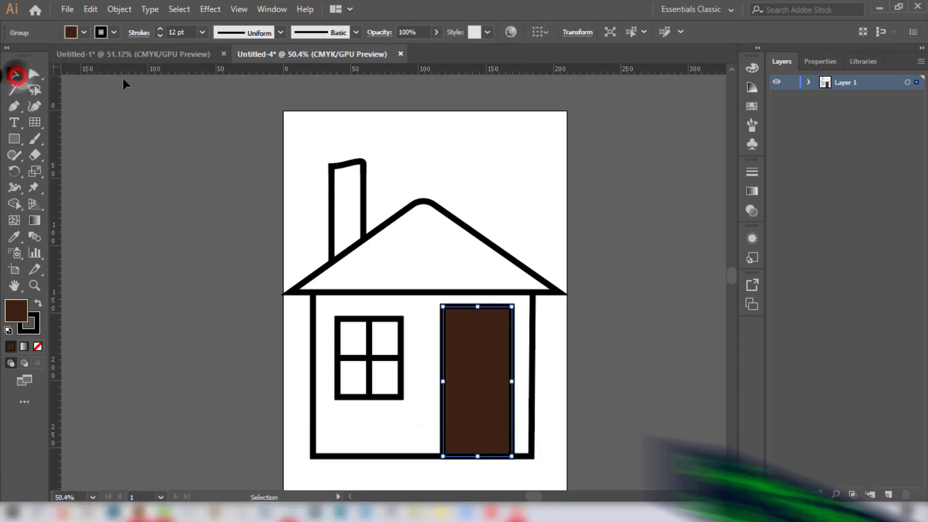
left_click(617, 299)
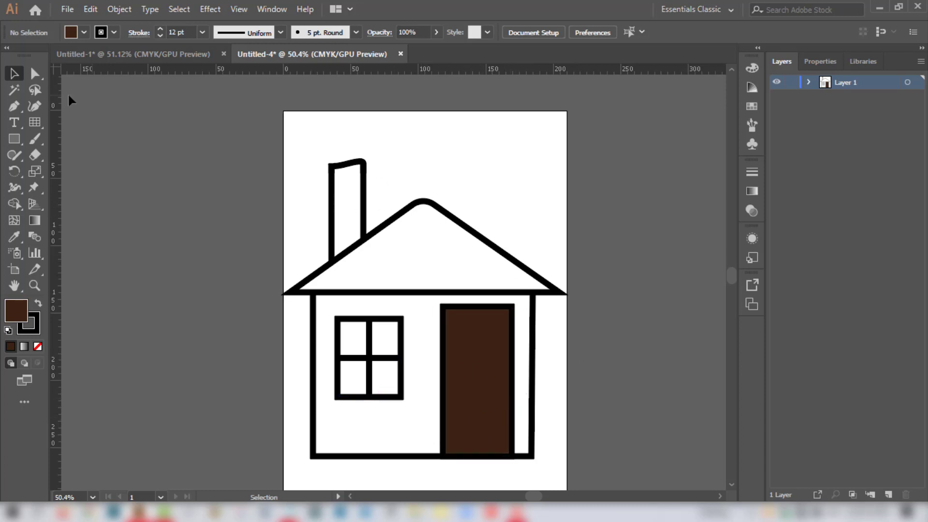
Step: Draw a curved line above the roof's right slope with the Arc tool, reversing its curvature so it bulges to the lower right
left_click(42, 126)
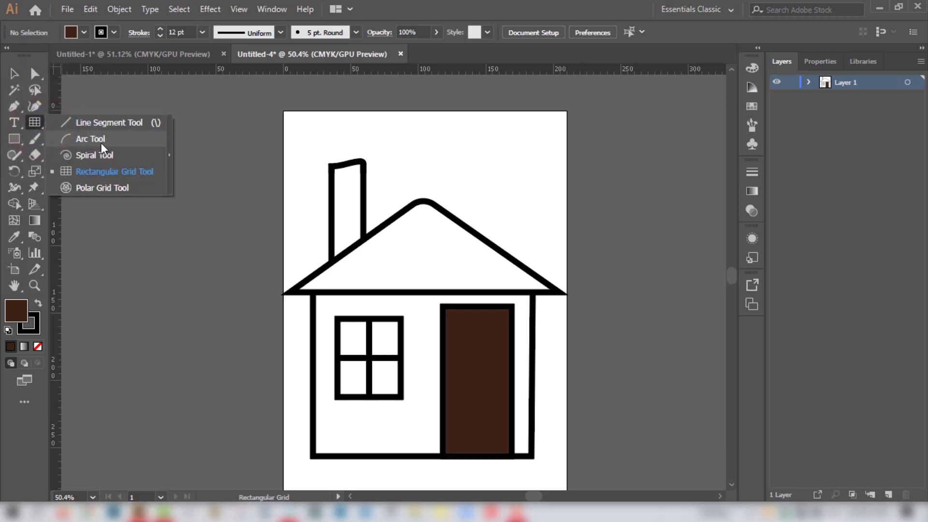
left_click(85, 138)
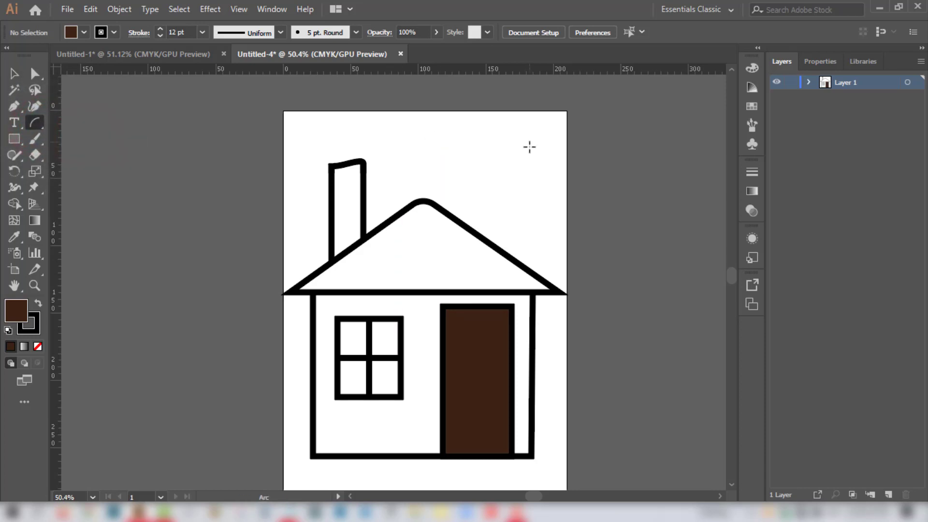
left_click_drag(524, 124, 544, 238)
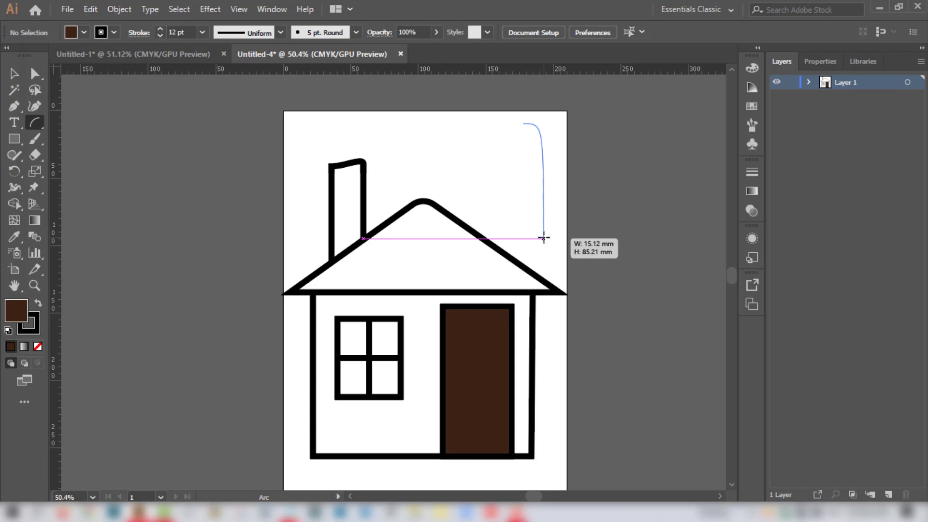
key("Down")
key("Down")
key("Down")
key("Down")
key("Down")
key("Down")
key("Down")
key("Down")
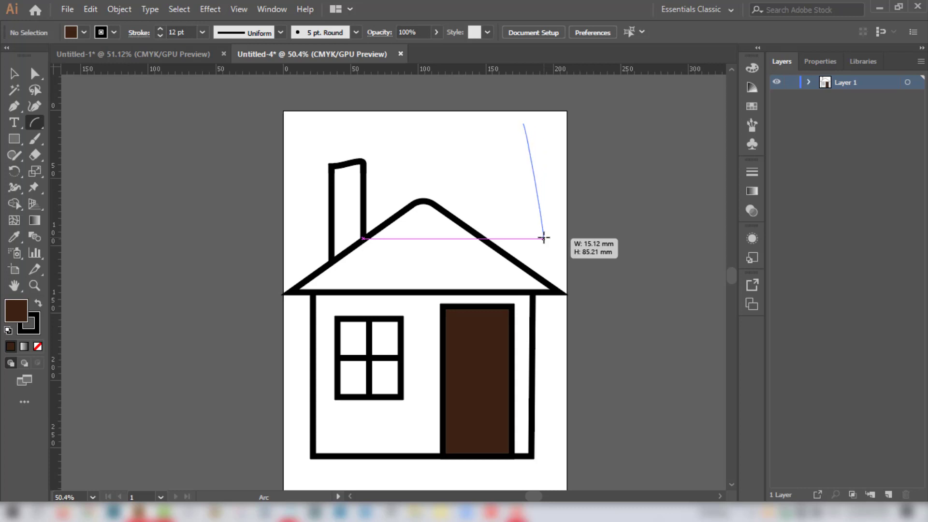
key("Down")
key("Down")
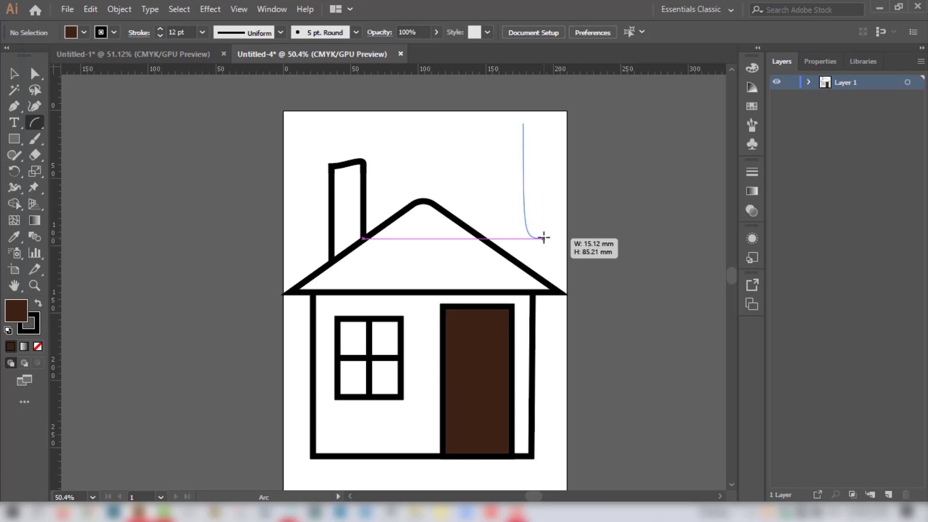
left_click_drag(544, 237, 452, 169)
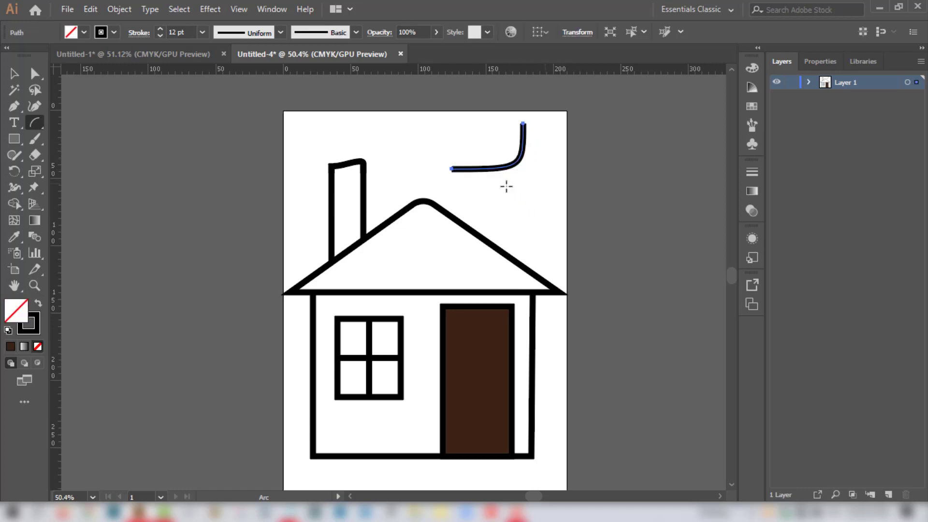
Step: Delete the arc above the roof's right slope
left_click(14, 73)
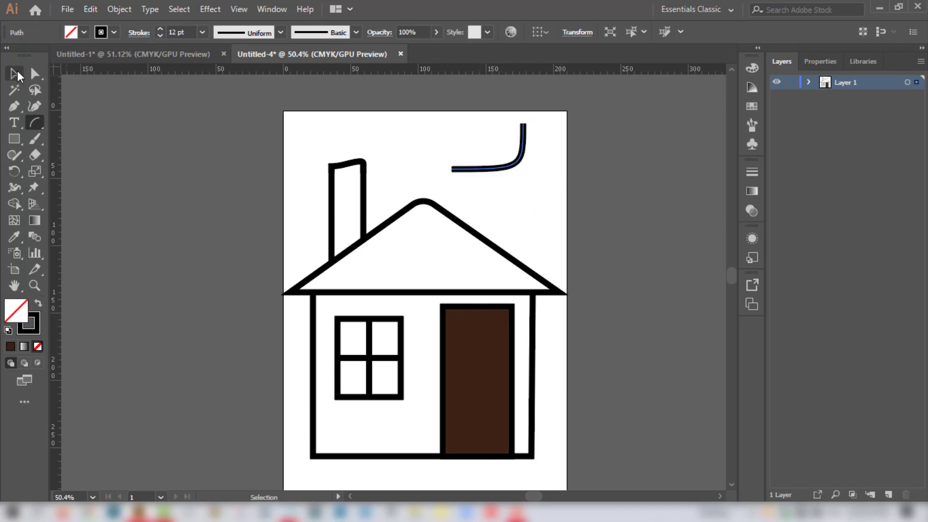
left_click(521, 165)
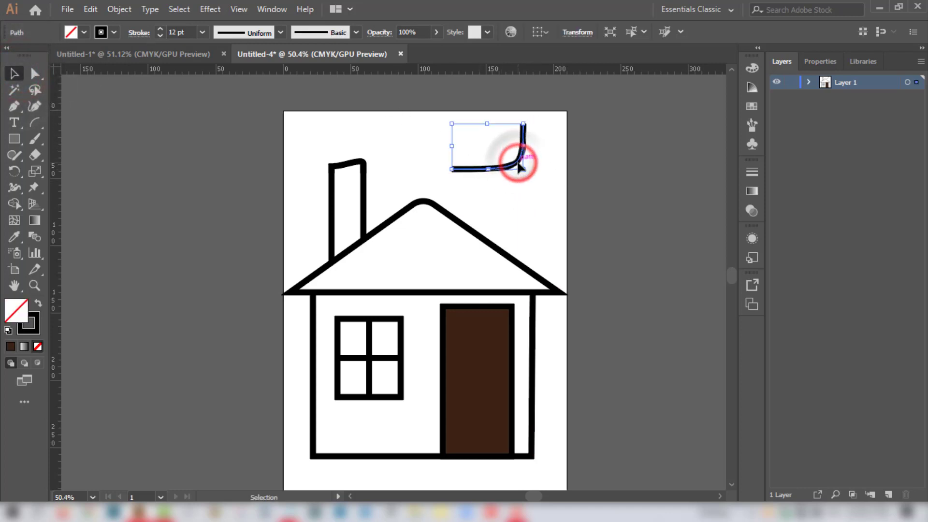
key("Delete")
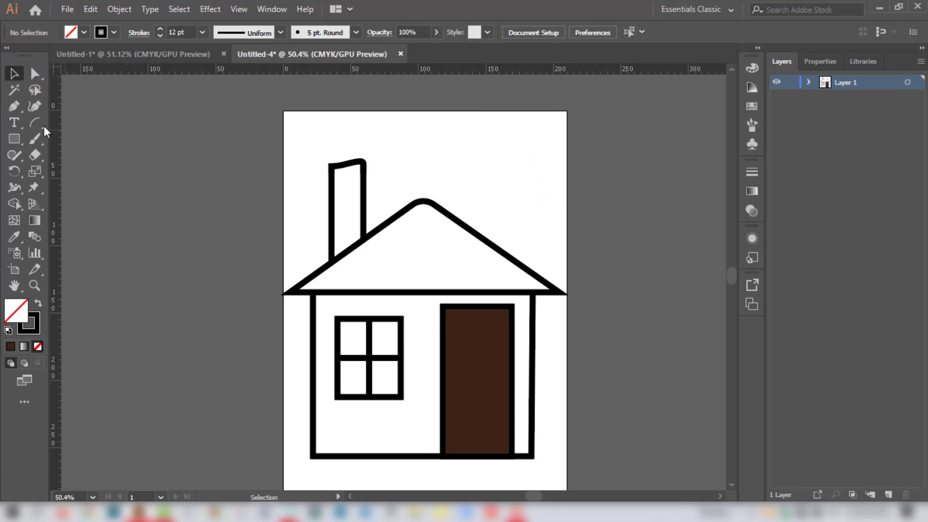
Step: Draw a polar grid about 68 mm wide and 68 mm high above the roof's right slope with the Polar Grid tool
left_click(44, 125)
left_click_drag(43, 126, 50, 130)
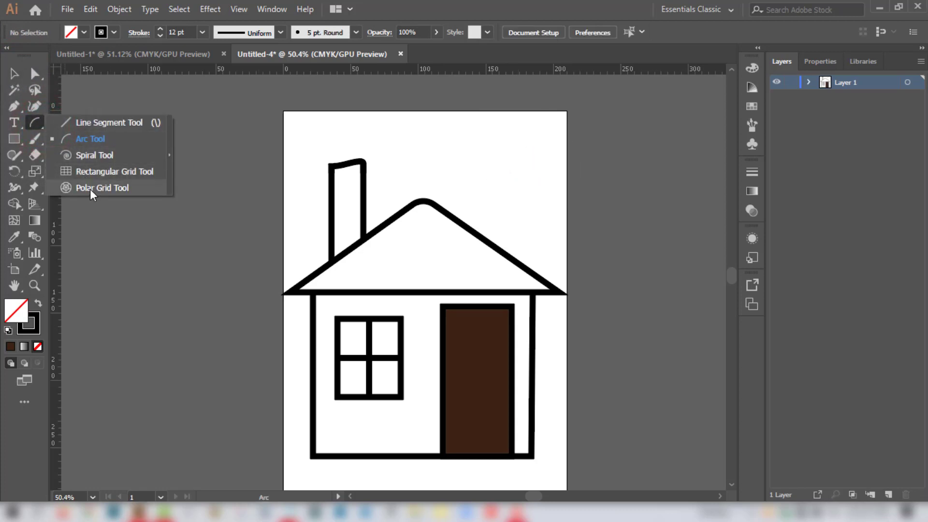
left_click(135, 189)
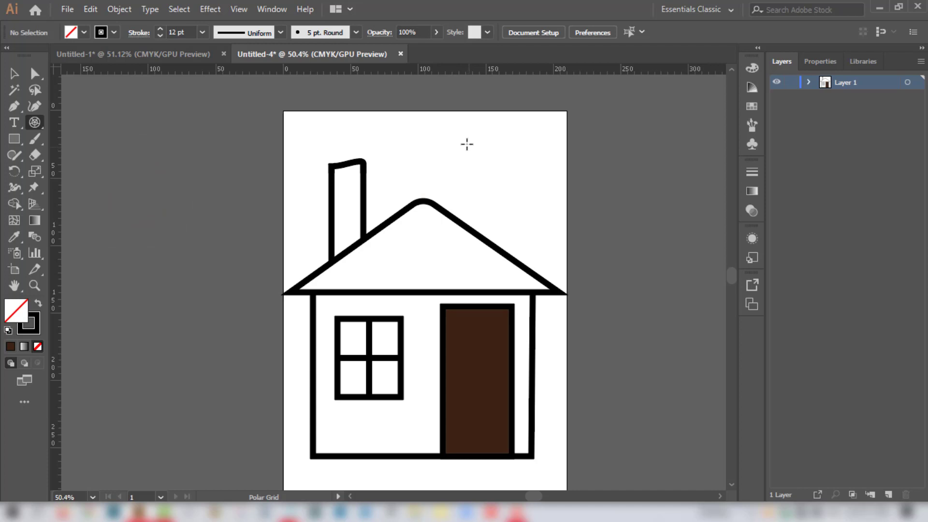
left_click(39, 124)
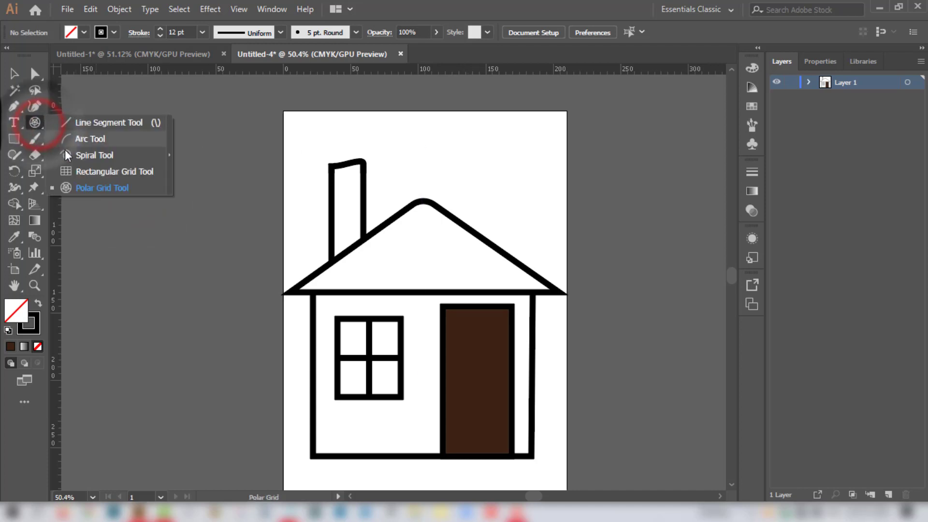
left_click(106, 187)
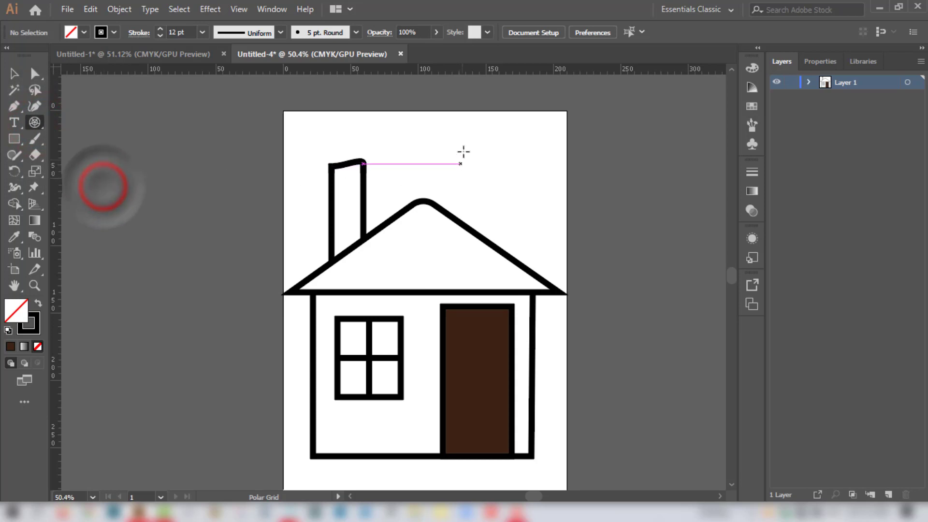
left_click_drag(471, 129, 562, 220)
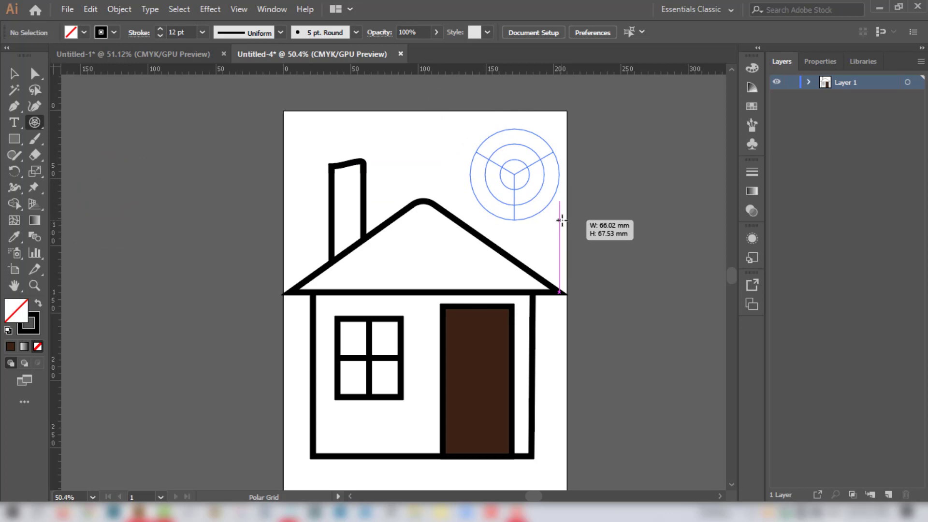
Step: Adjust the polar grid being drawn to nine radial dividers, trying higher and lower divider counts along the way
key("Left")
left_click_drag(562, 220, 562, 221)
key("Right")
key("Right")
key("Right")
key("Right")
key("Right")
key("Right")
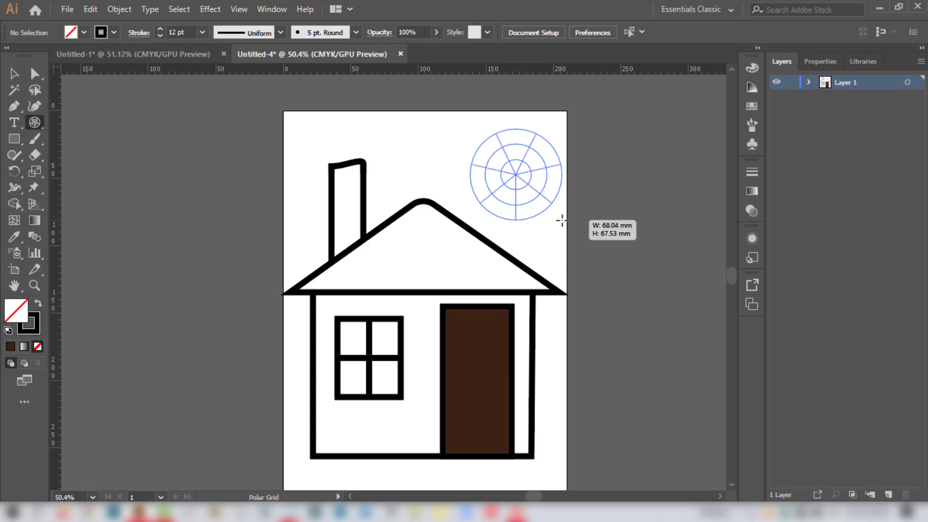
key("Right")
key("Right")
key("Right")
key("Right")
left_click_drag(562, 221, 561, 221)
key("Right")
key("Right")
key("Right")
key("Right")
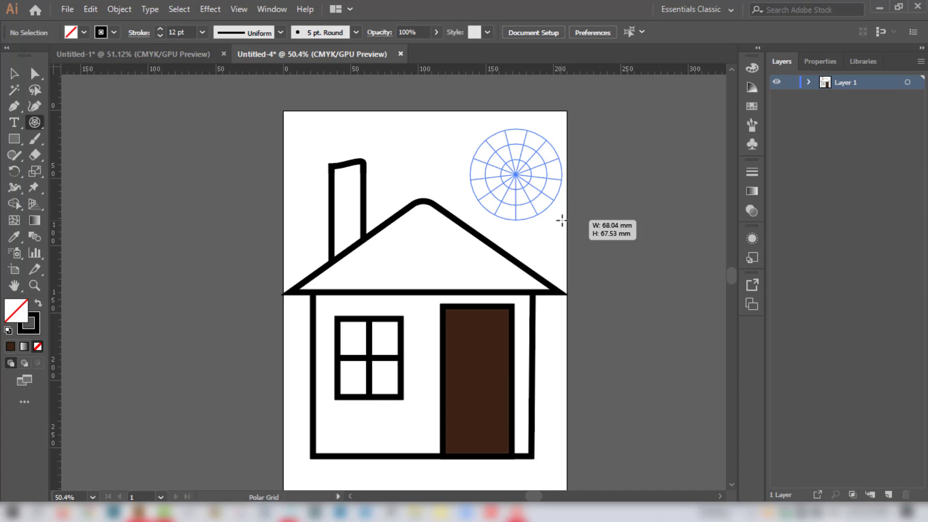
key("Left")
key("Left")
key("Left")
key("Left")
key("Left")
key("Left")
key("Left")
key("Left")
left_click_drag(561, 221, 561, 220)
key("Left")
key("Left")
key("Right")
key("Right")
key("Right")
key("Right")
key("Right")
key("Right")
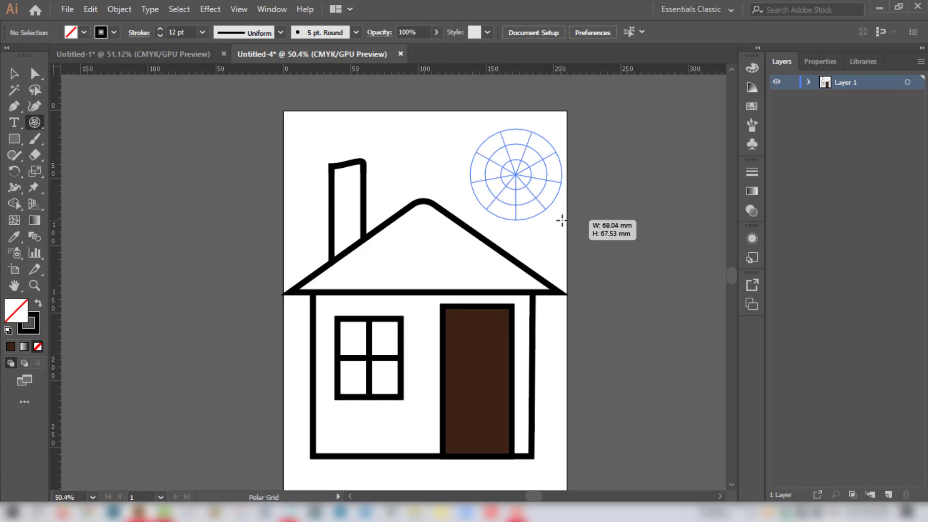
Step: Adjust the concentric dividers of the polar grid to three rings inside the outer circle and finish drawing it
key("Up")
key("Up")
key("Up")
key("Up")
key("Up")
left_click_drag(561, 220, 561, 220)
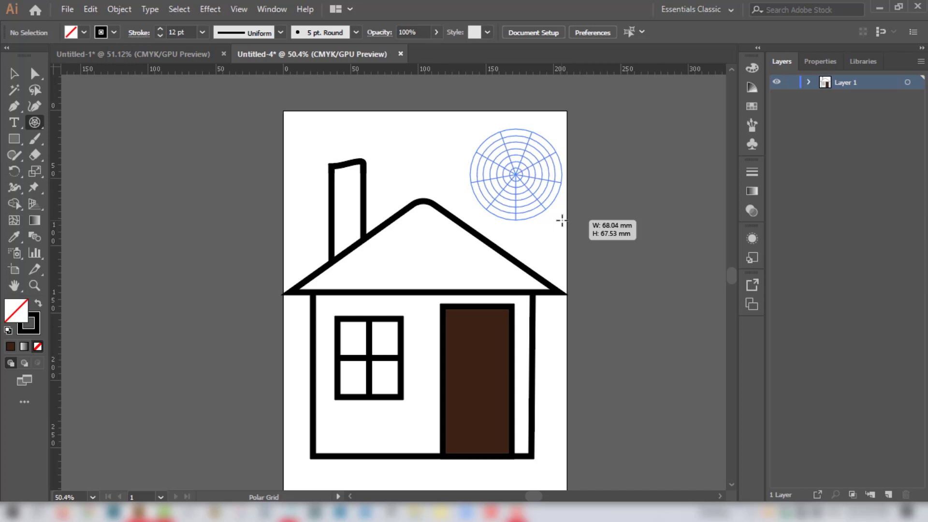
left_click_drag(561, 220, 562, 220)
key("Down")
key("Down")
key("Down")
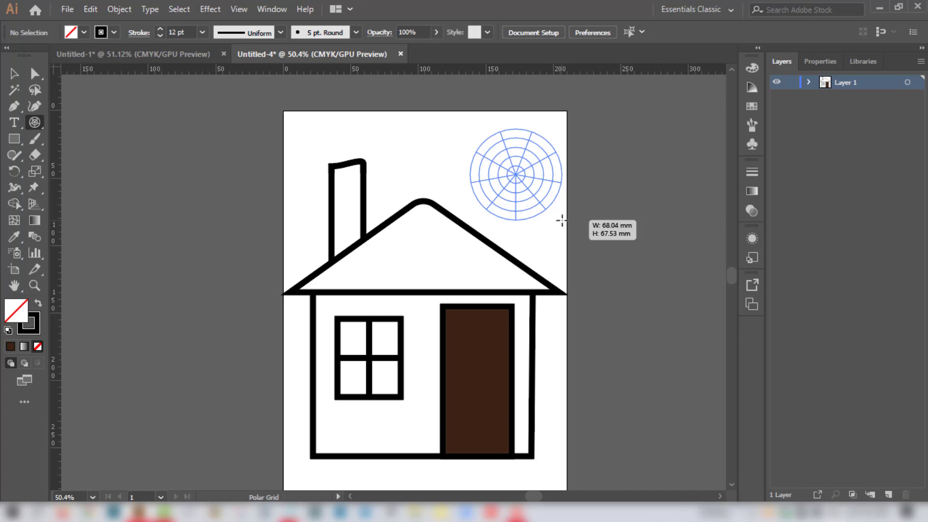
key("Down")
key("Down")
left_click_drag(561, 220, 561, 221)
key("Down")
key("Down")
key("Up")
key("Up")
key("Up")
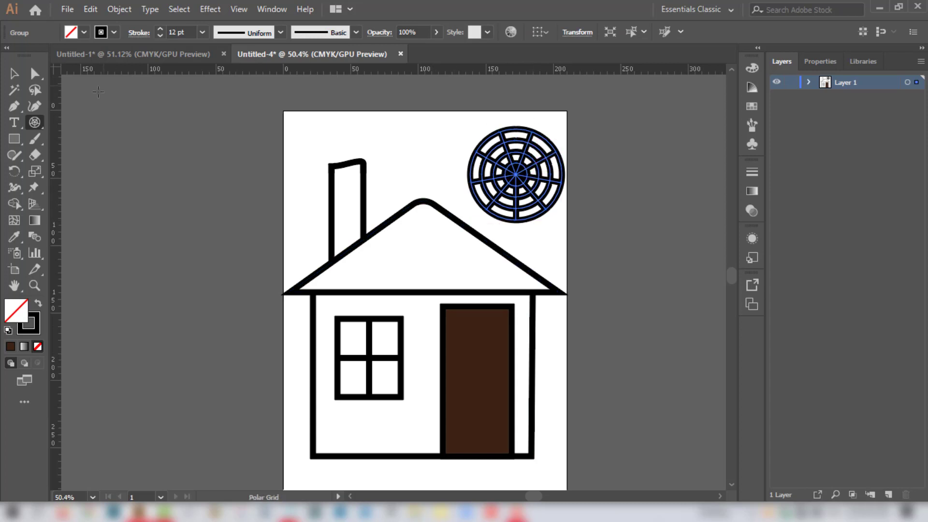
Step: Set the polar grid's stroke weight to 5 pt
left_click(14, 73)
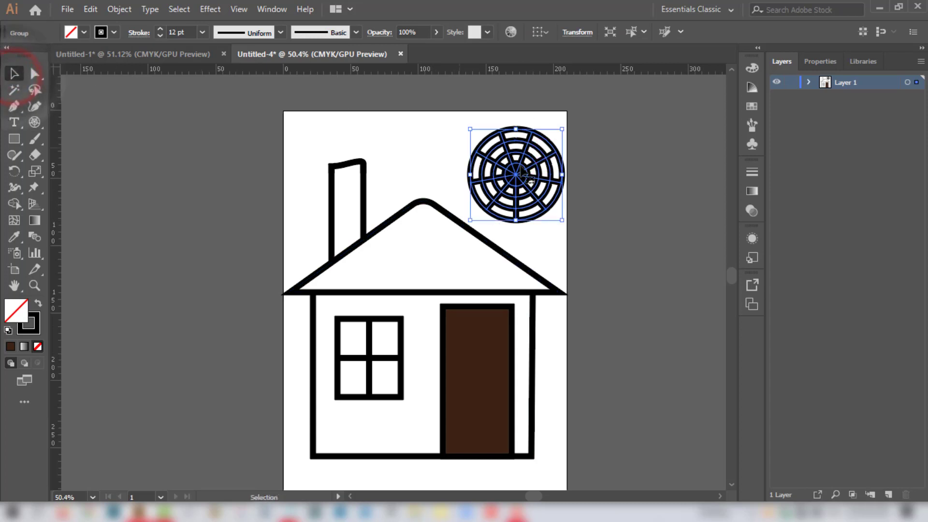
left_click(193, 33)
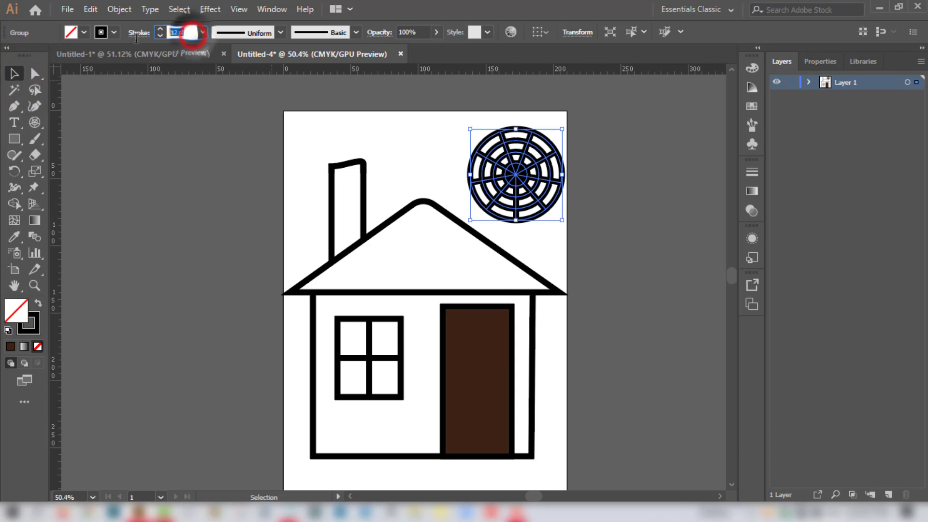
type("5")
key("Return")
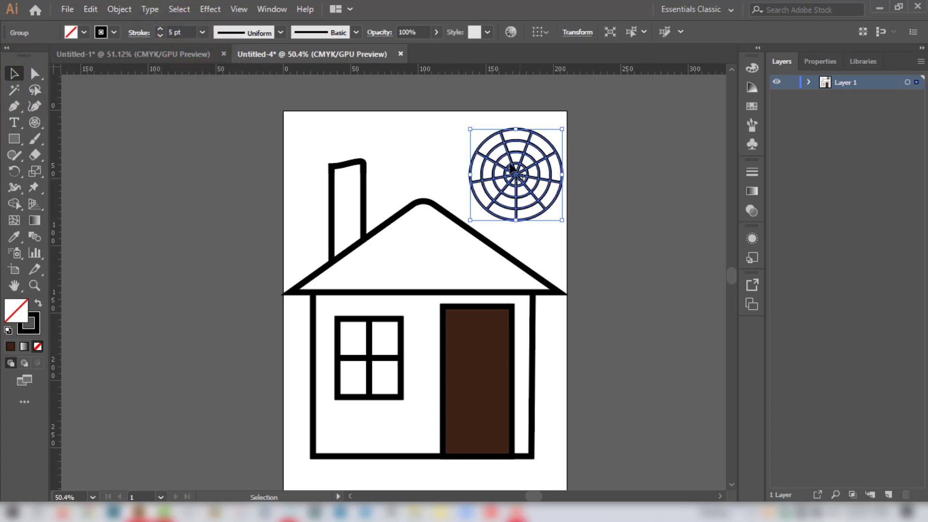
Step: Ungroup the polar grid twice so its circles become separate paths, and deselect them
right_click(532, 149)
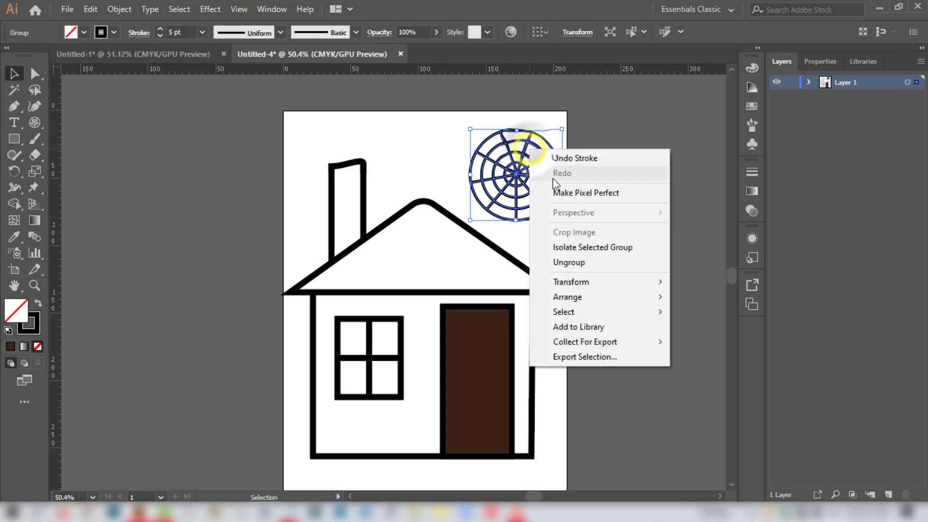
left_click(583, 263)
left_click(617, 182)
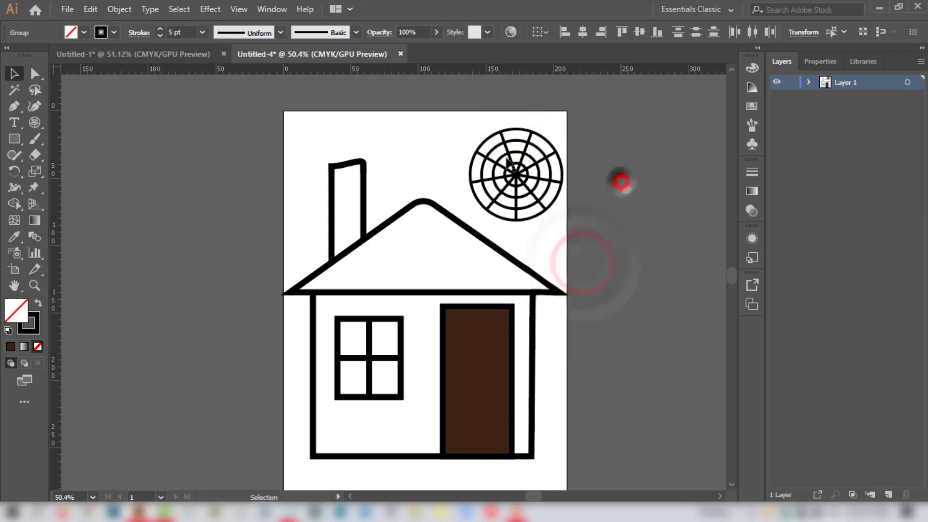
left_click(501, 153)
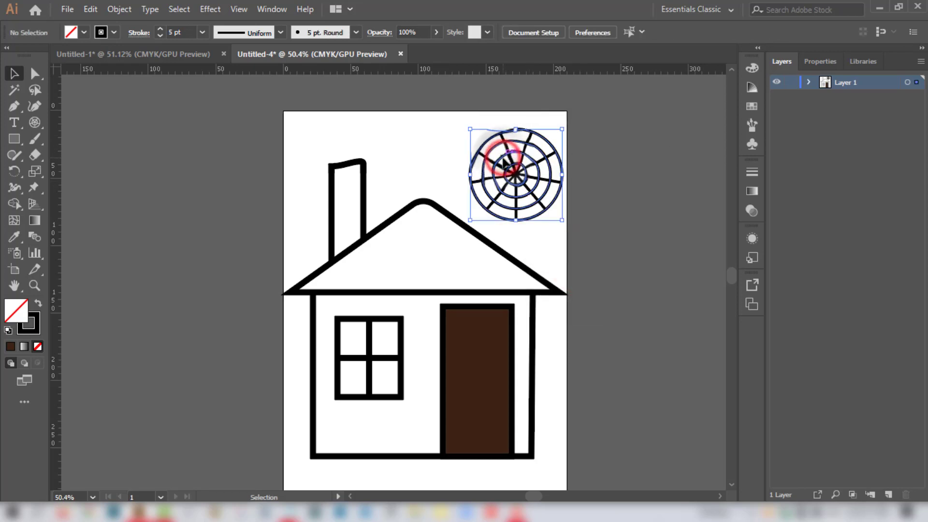
right_click(492, 140)
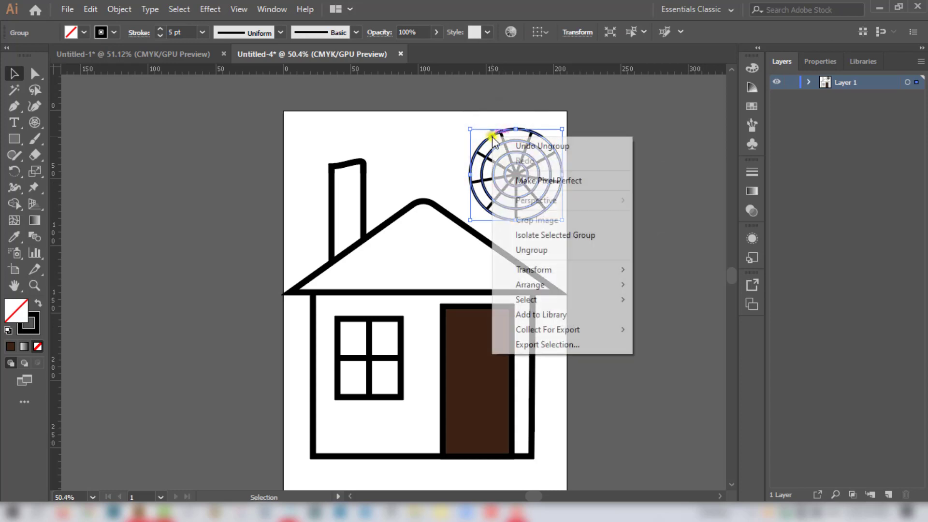
left_click(526, 250)
left_click(441, 139)
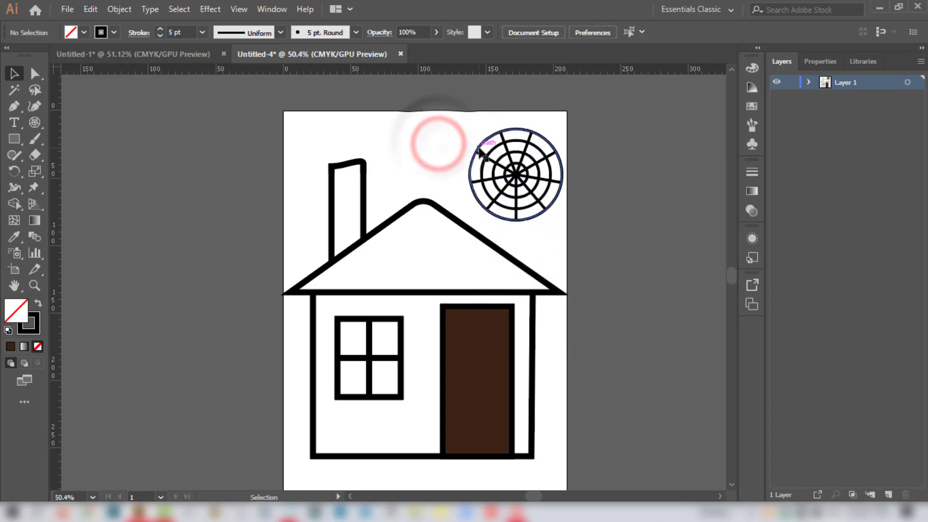
Step: Select the outermost circle of the polar grid and fill it with light blue
right_click(479, 147)
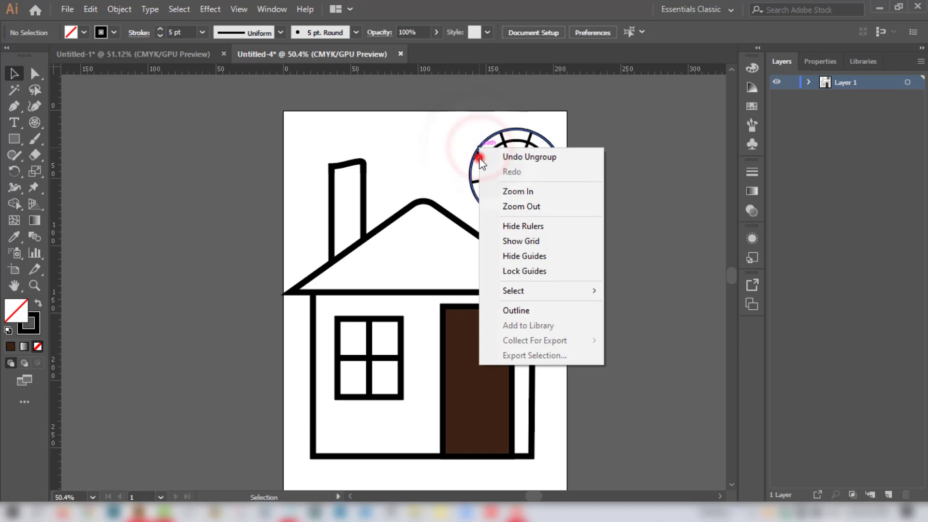
left_click(473, 158)
right_click(473, 156)
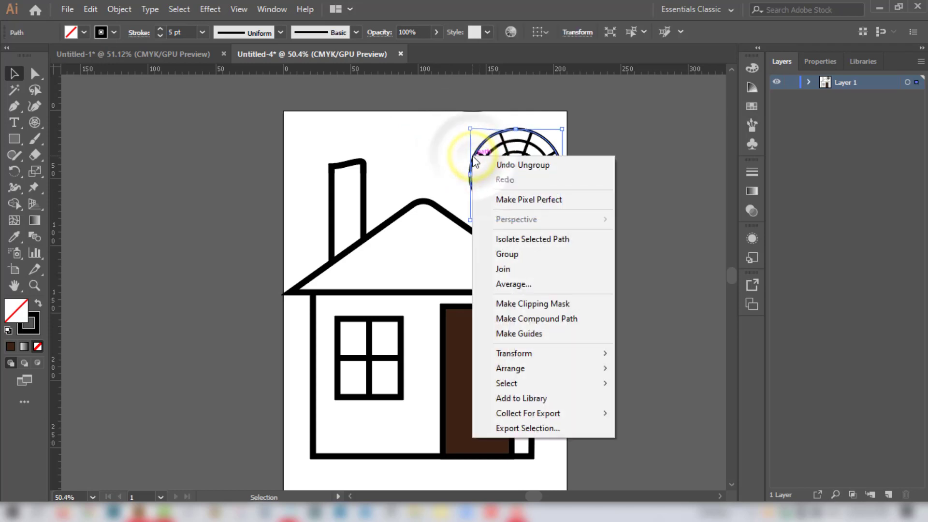
left_click(498, 137)
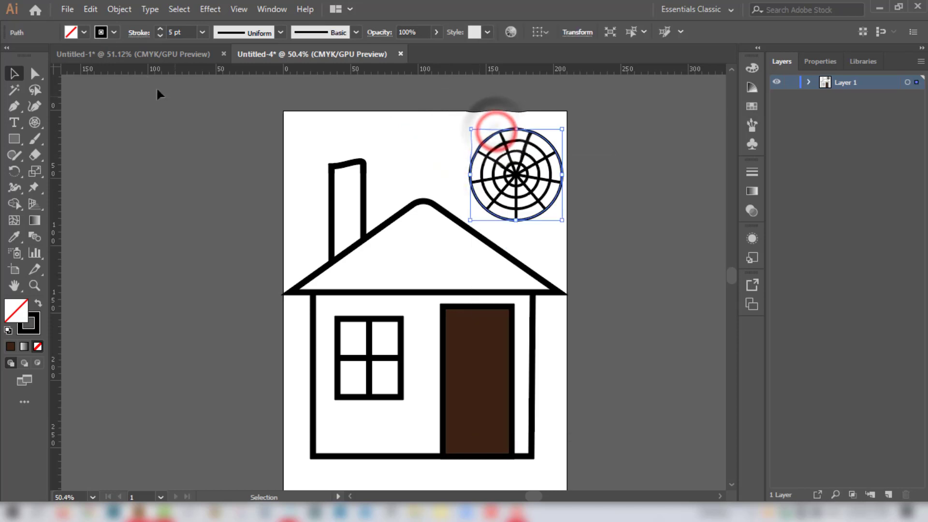
left_click(86, 32)
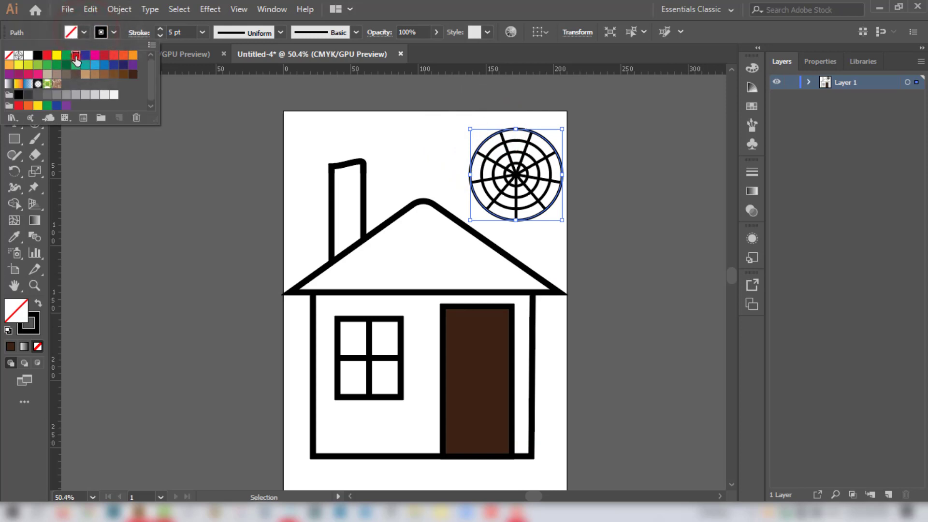
left_click(75, 54)
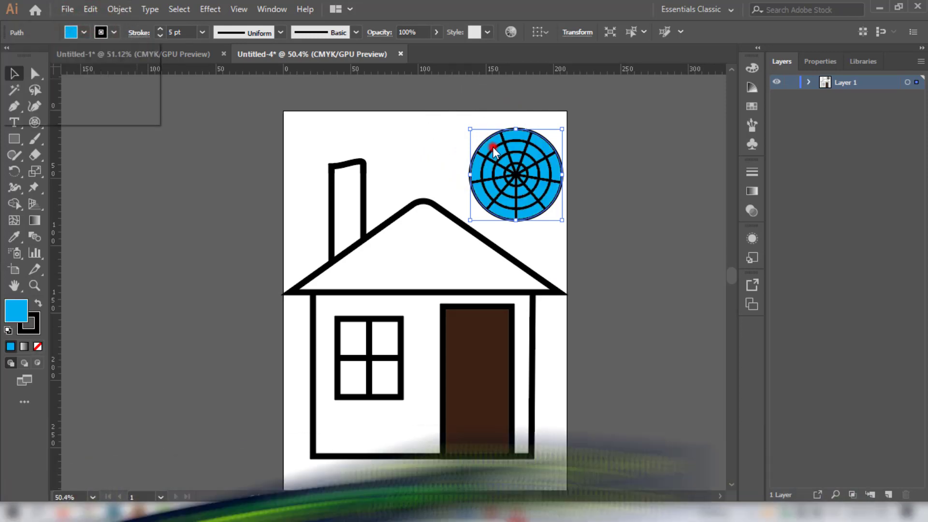
Step: Fill the second circle from the outside of the polar grid with magenta
left_click(493, 148)
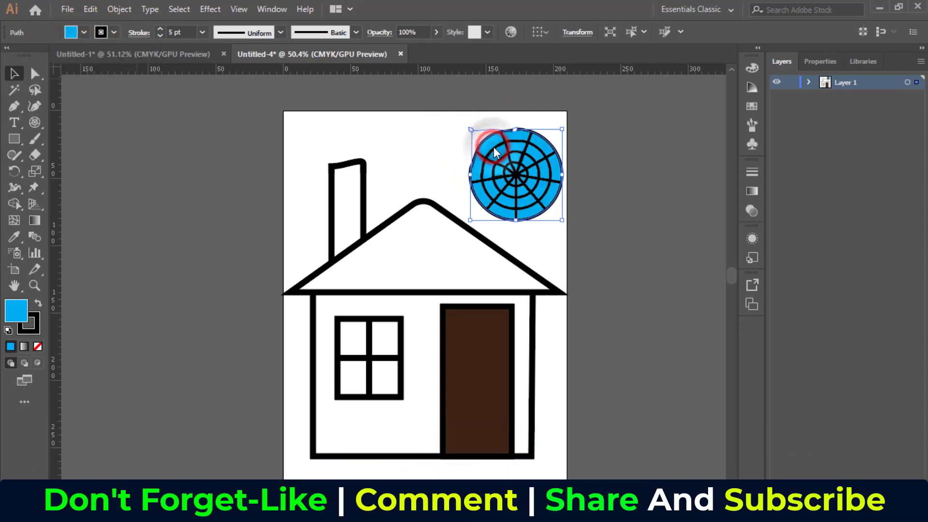
left_click(83, 32)
left_click(95, 56)
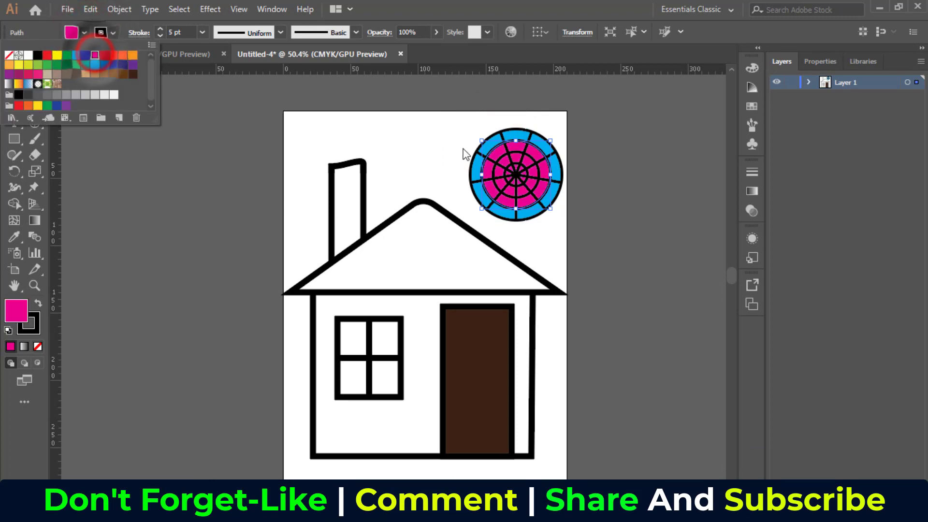
Step: Fill the third circle from the outside of the polar grid with dark brown
left_click(517, 152)
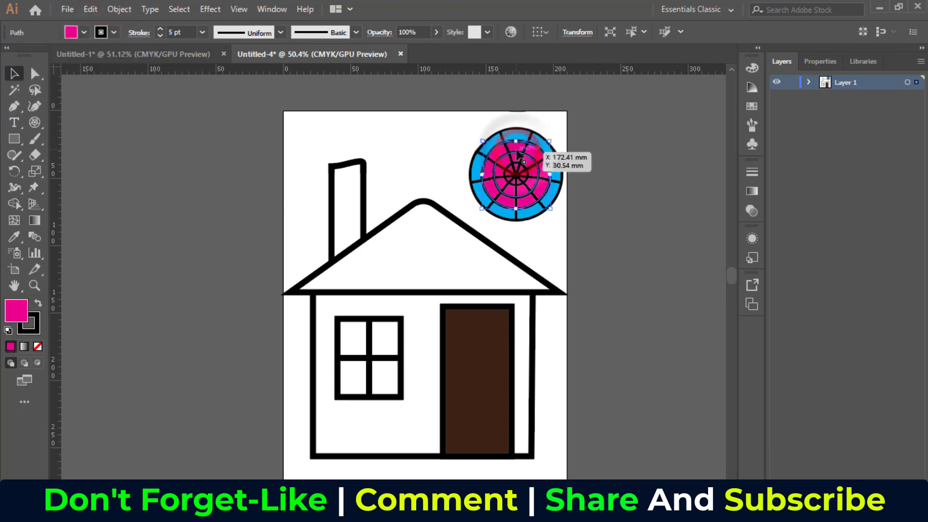
left_click(517, 152)
left_click(85, 32)
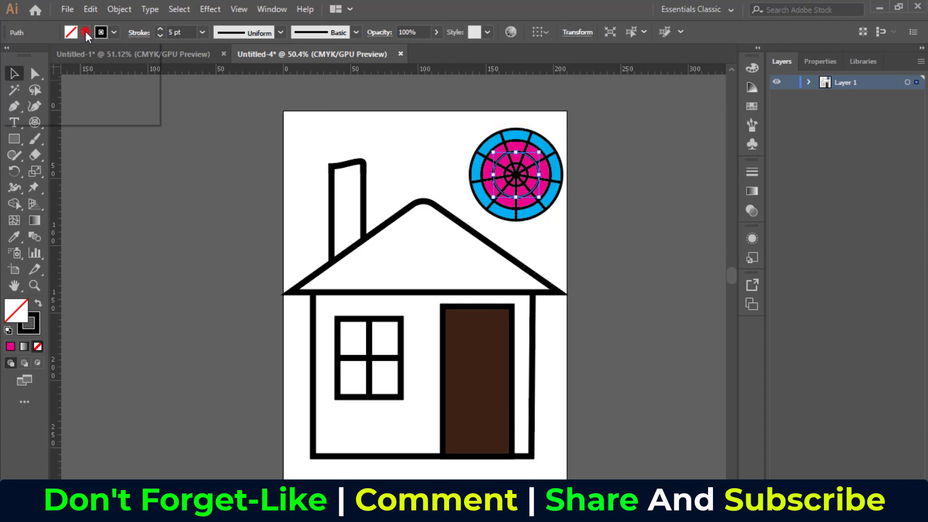
left_click(132, 74)
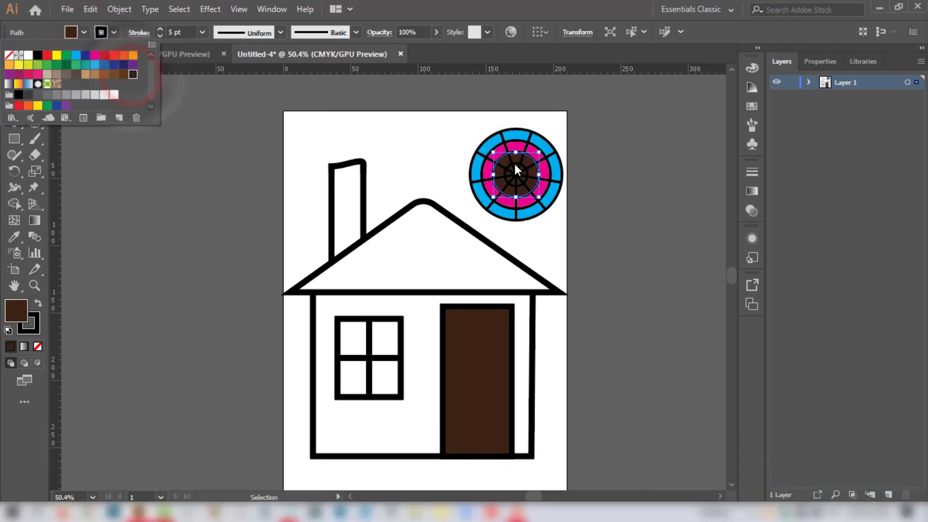
Step: Fill the innermost circle of the polar grid with white and deselect it
left_click(516, 163)
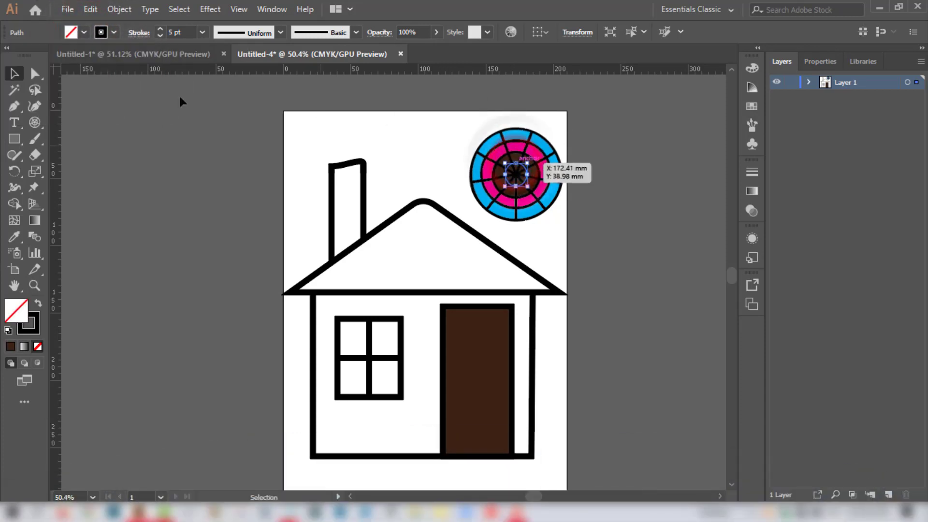
left_click(86, 32)
left_click(28, 55)
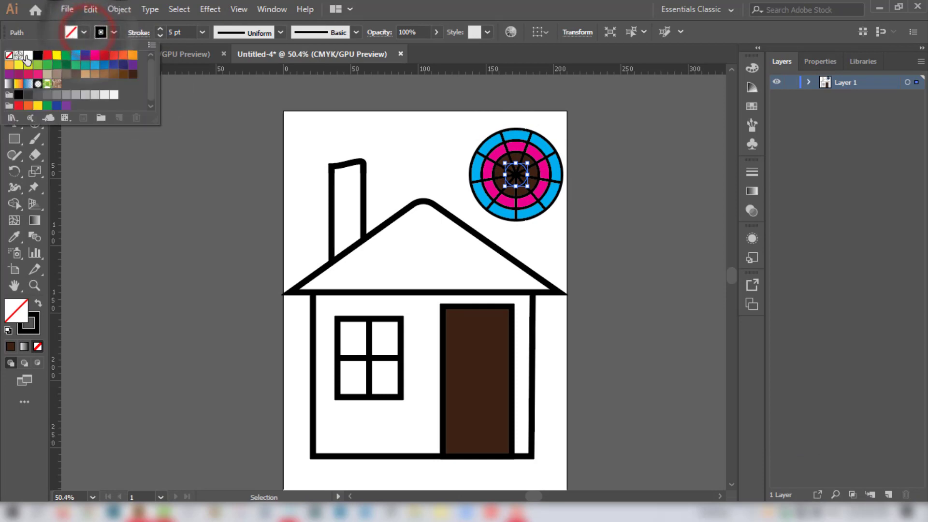
left_click(620, 184)
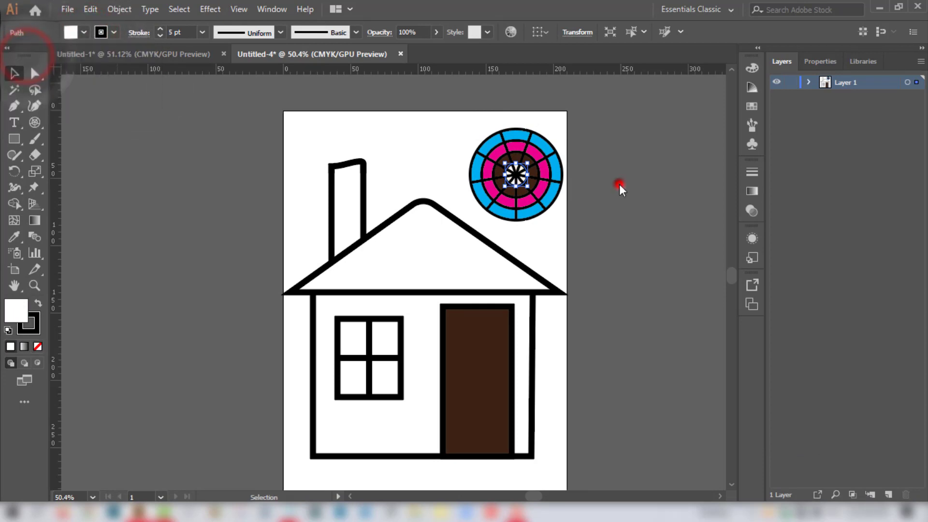
left_click(372, 134)
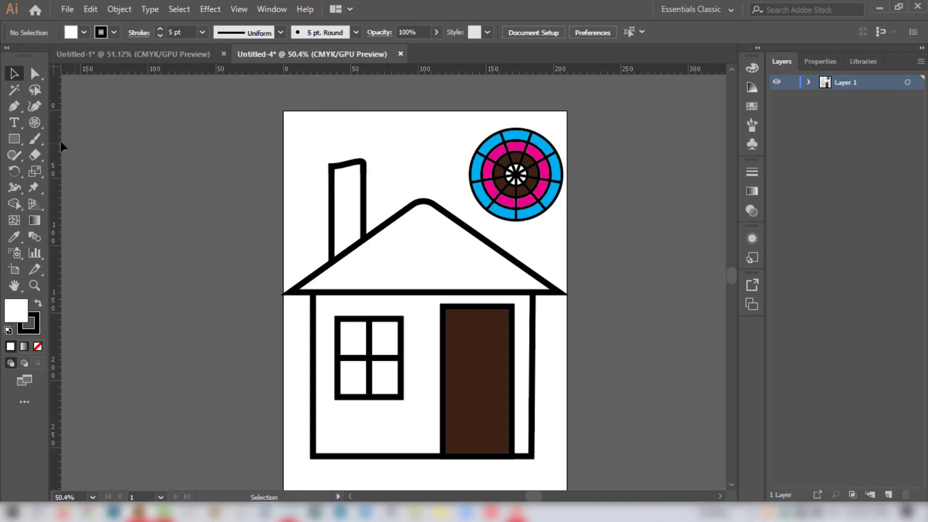
Step: Bring up the choice of line, arc, spiral and grid drawing tools
left_click(42, 128)
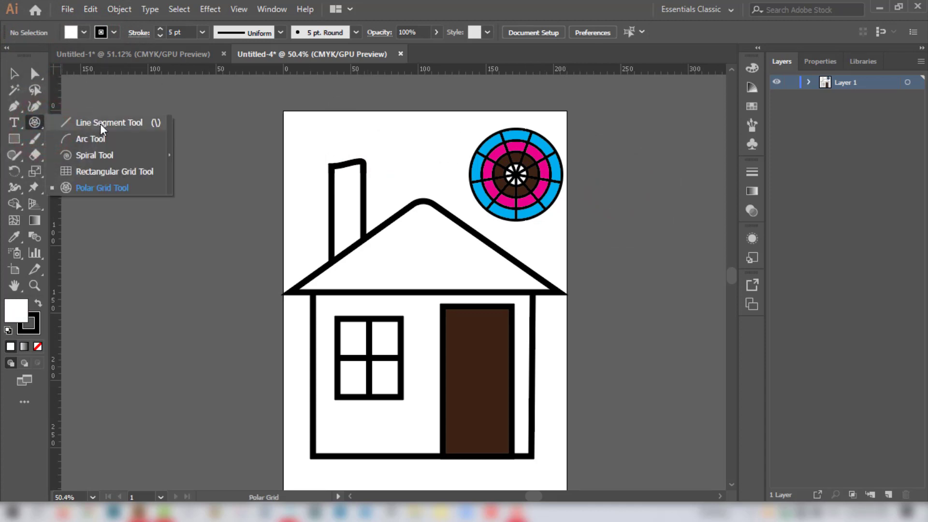